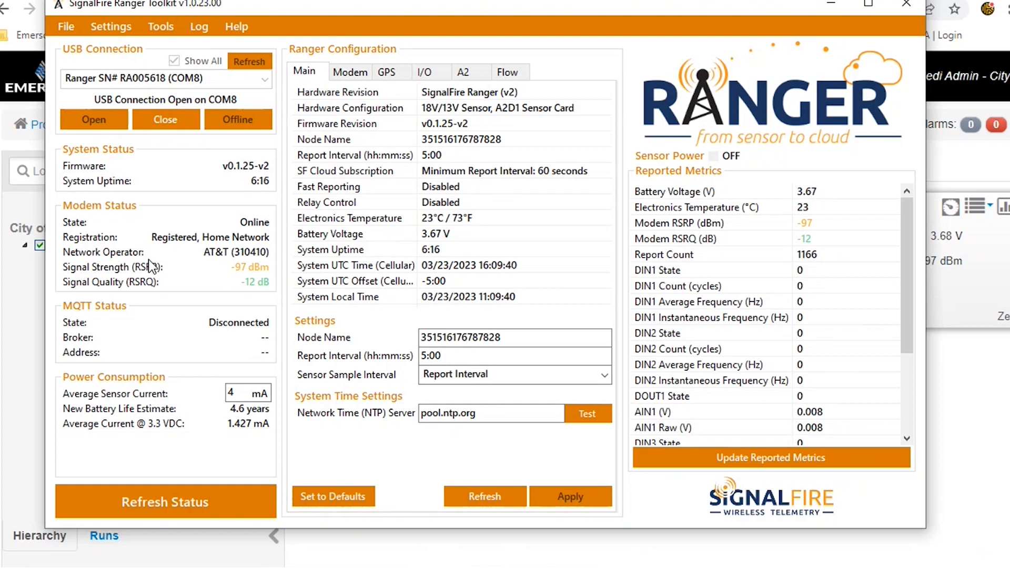
Enable the Show MQTT Tab and Show Sparkplug Tab options in the toolkit options
click(153, 27)
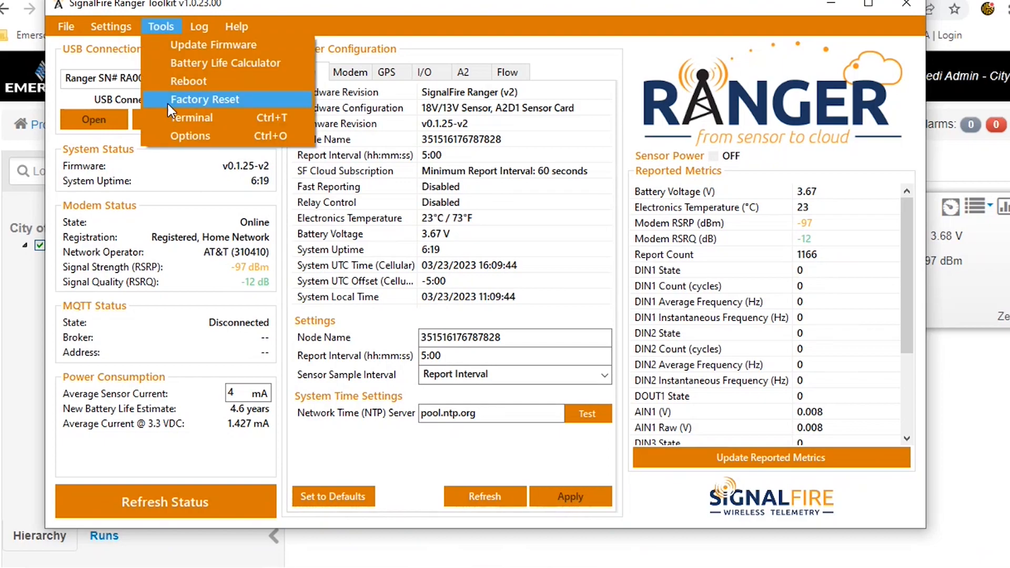
click(181, 135)
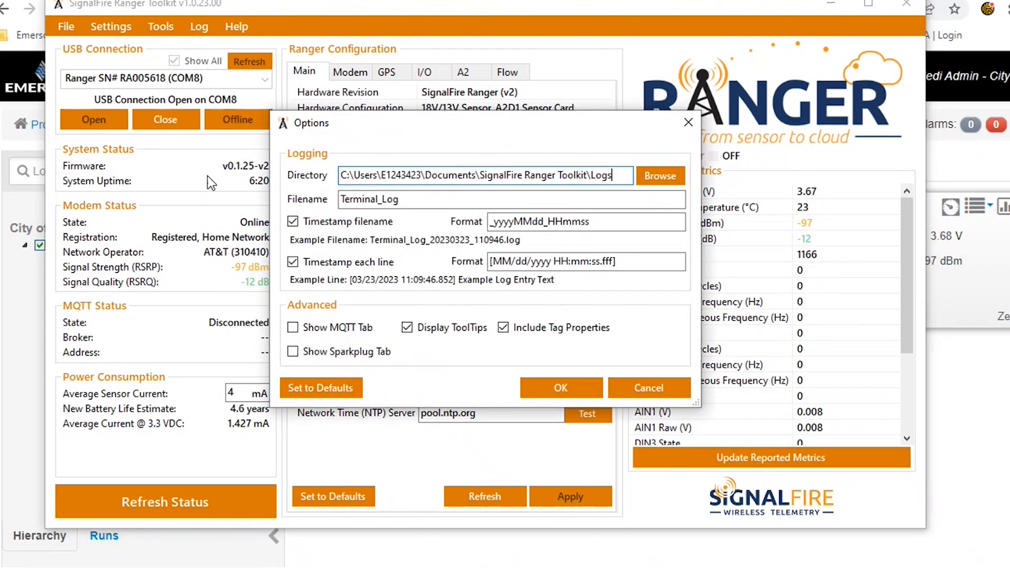
click(293, 327)
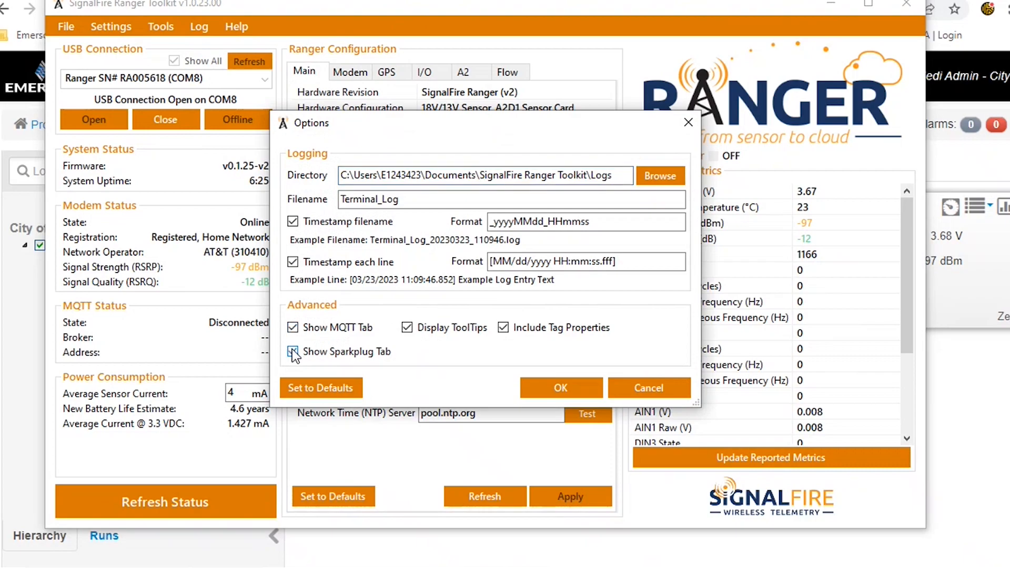
click(536, 392)
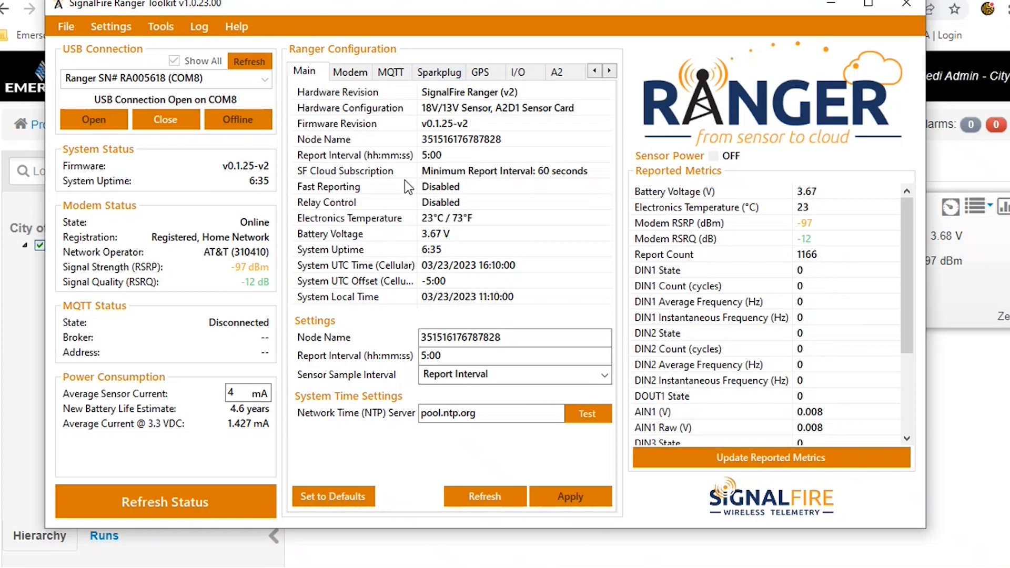
Set the report interval to 15:00 and apply the setting to the device
click(424, 356)
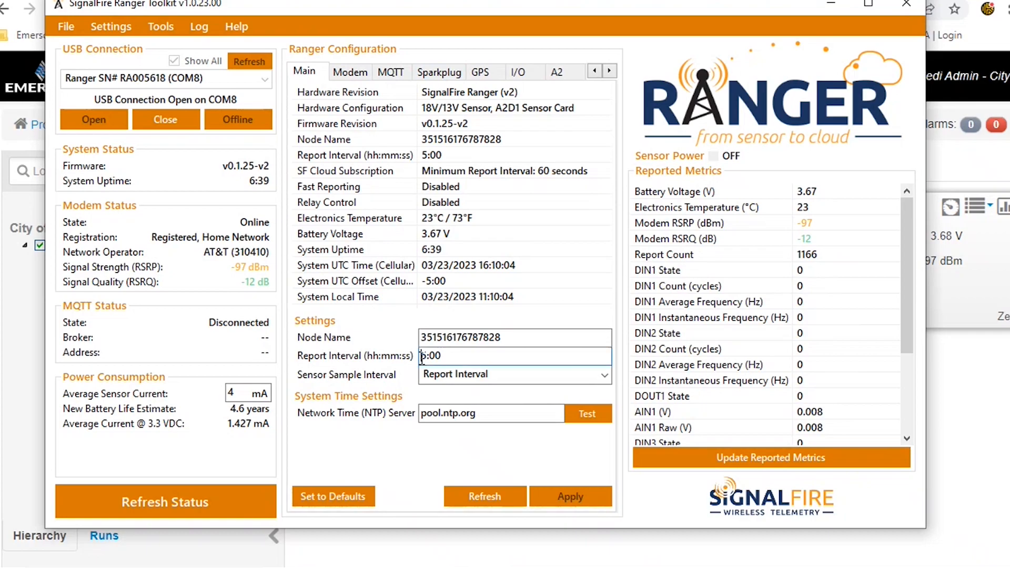
text(1)
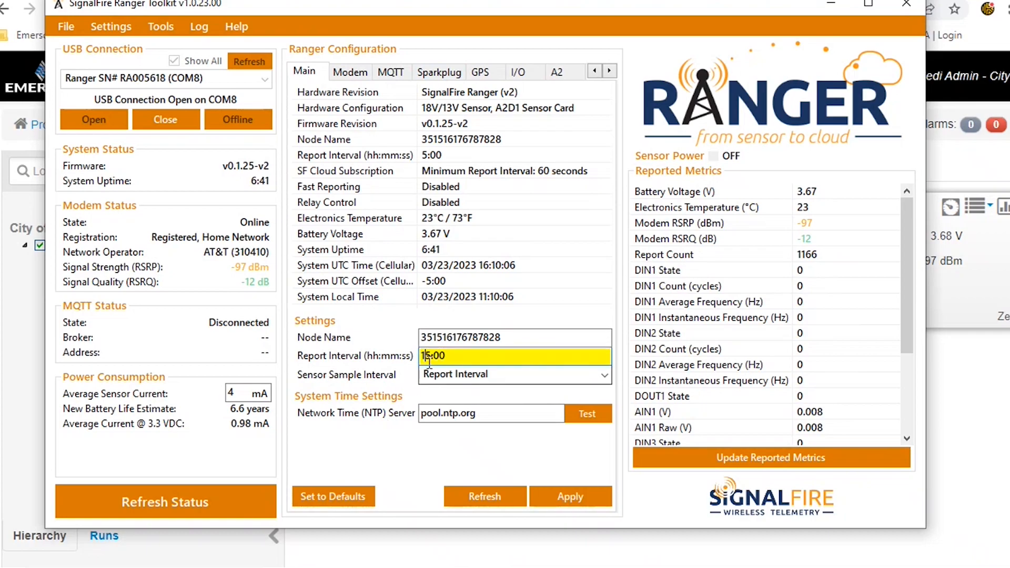
click(556, 496)
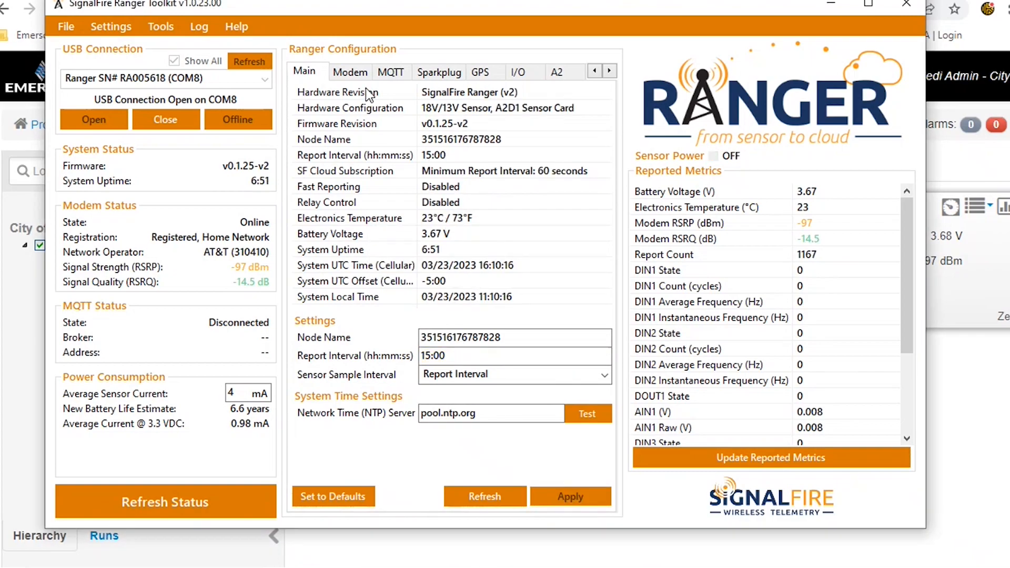
Review the Modem and MQTT configuration tabs
click(358, 72)
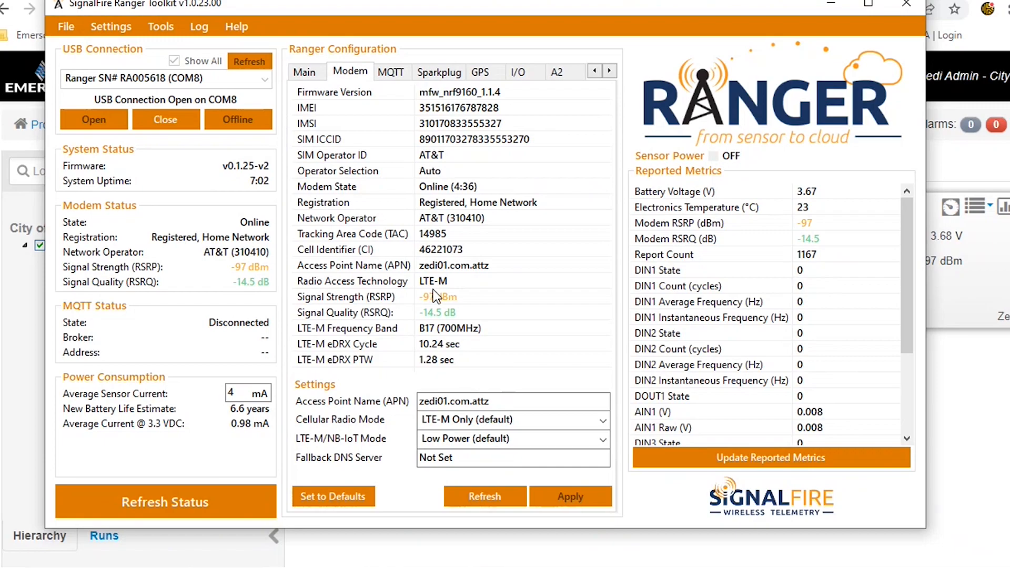
click(399, 71)
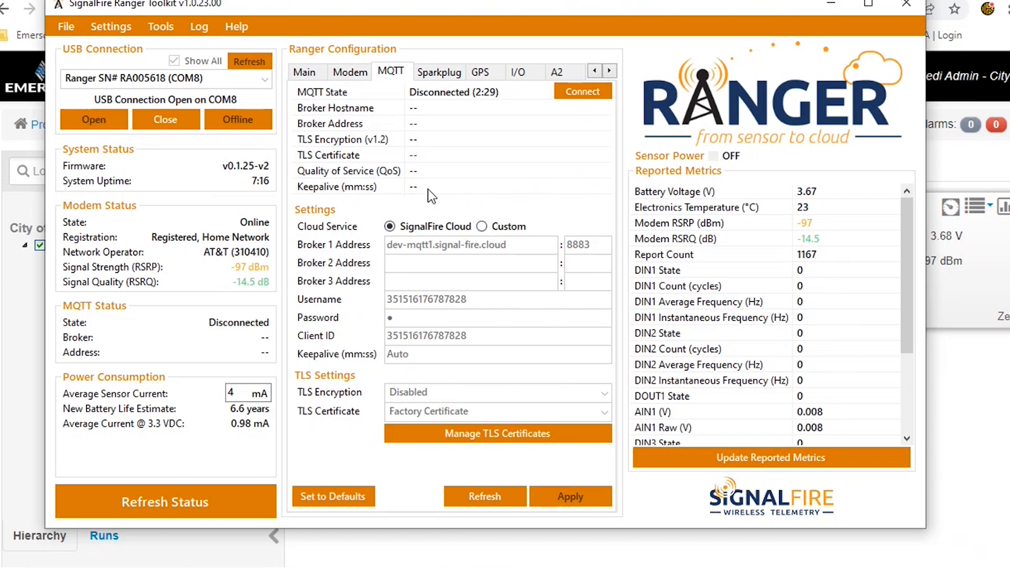
Set AIN1 scaling to units psi, scale low 0 and scale high 300 on the I/O tab, and apply
click(523, 74)
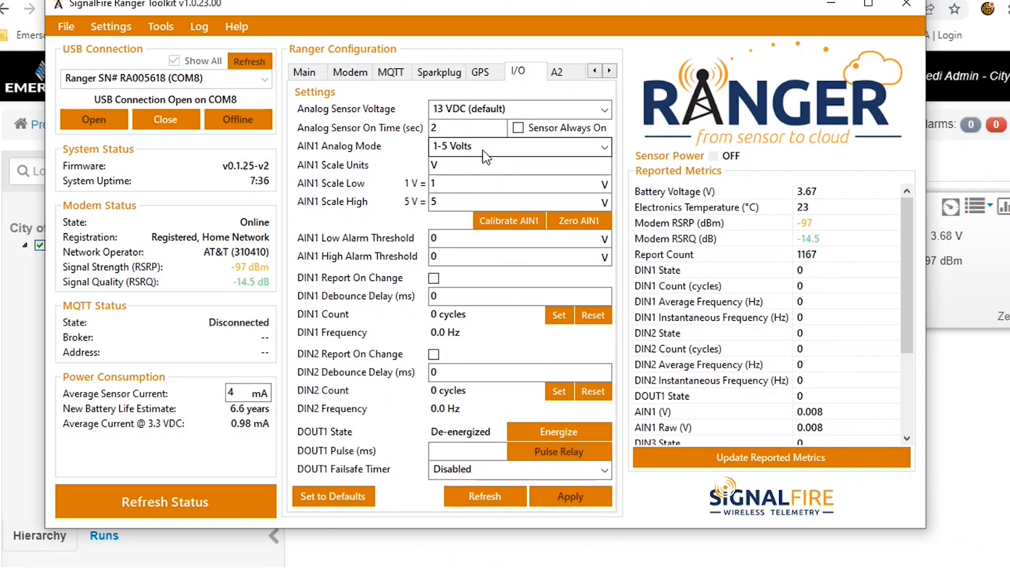
double_click(436, 164)
text(psi)
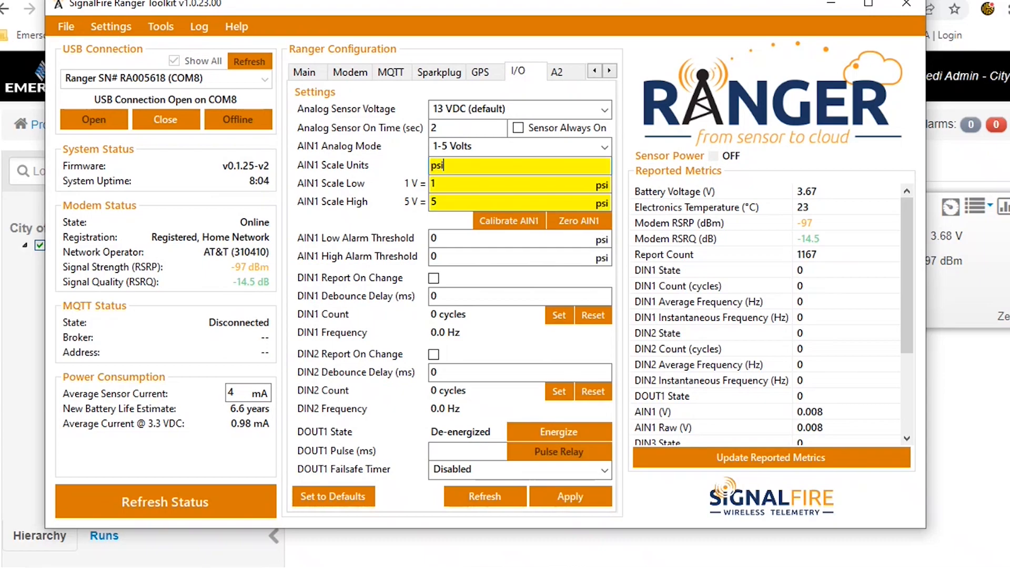
click(446, 185)
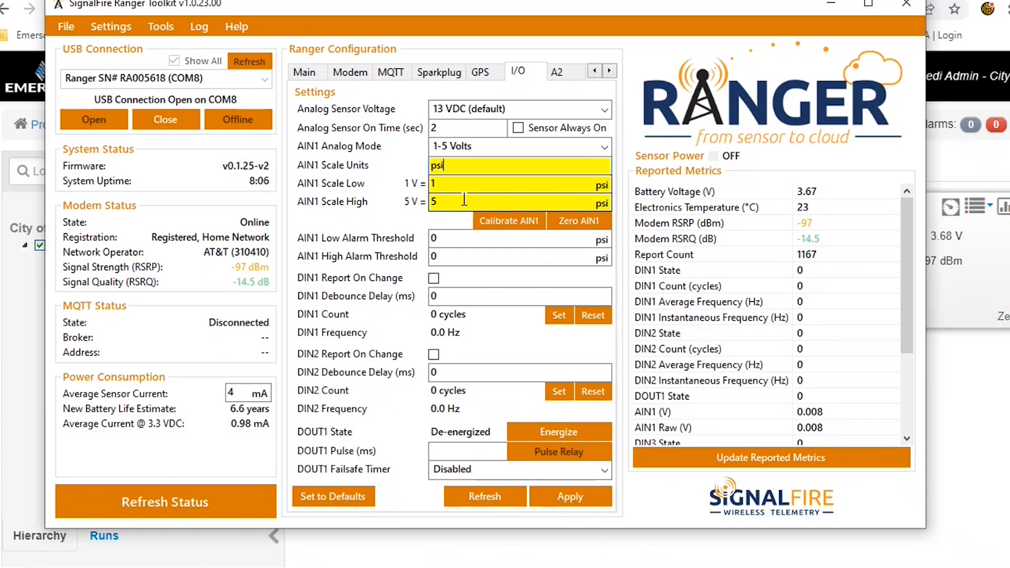
key(BackSpace)
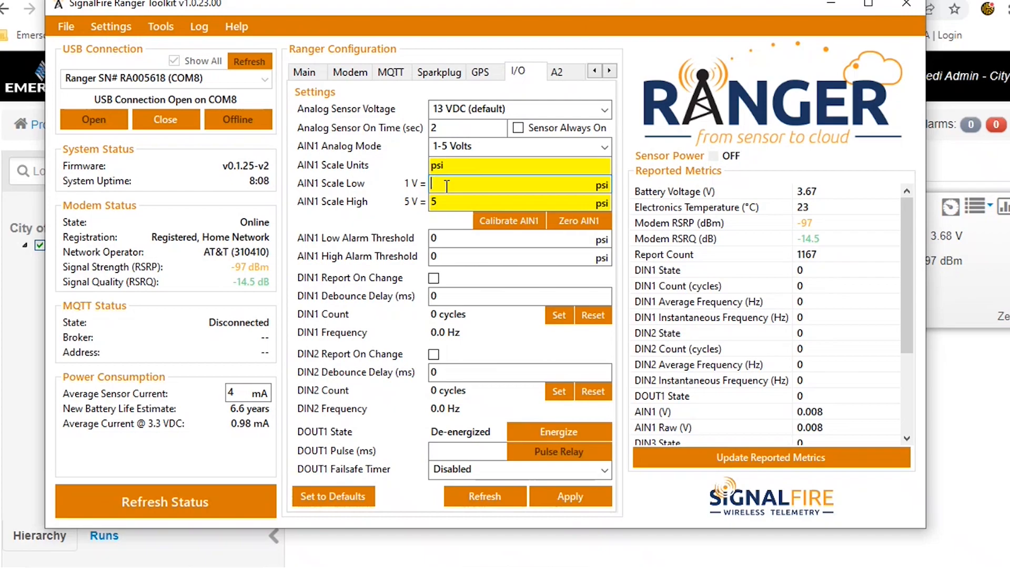
text(0)
click(451, 207)
key(BackSpace)
text(300)
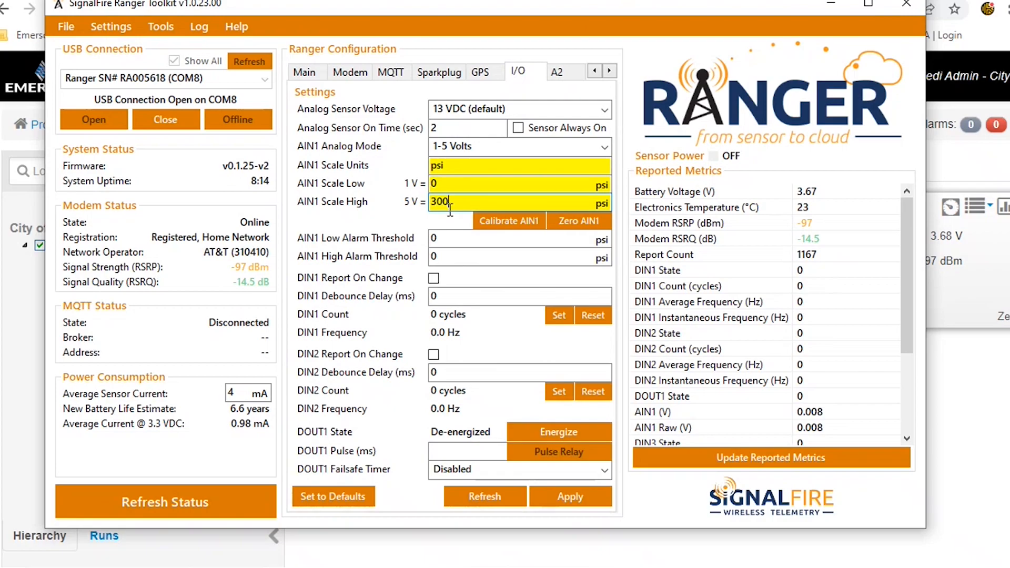
click(559, 498)
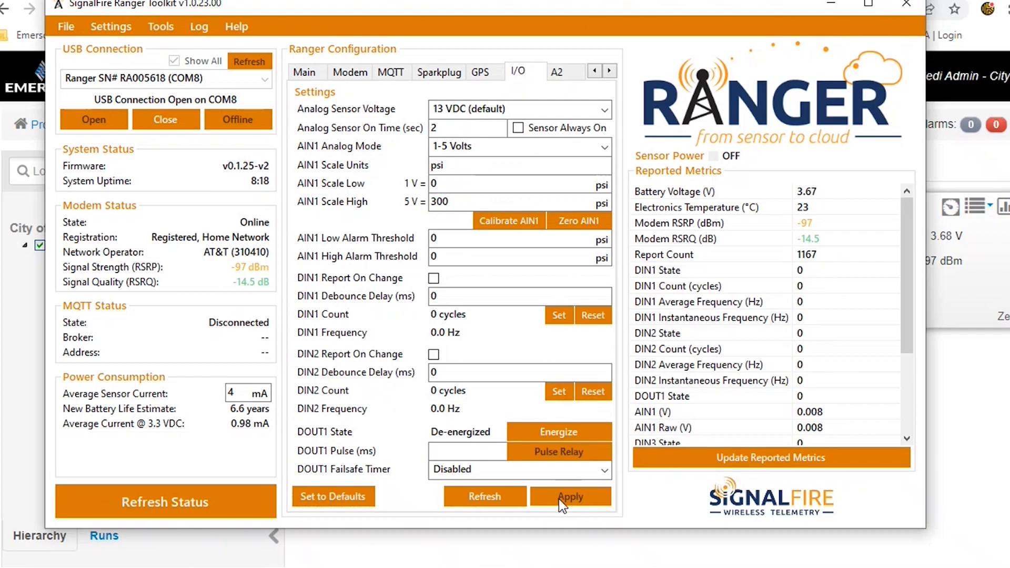
Set AIN2 scaling to units psi, scale low 0 and scale high 100 on the A2 tab
click(559, 73)
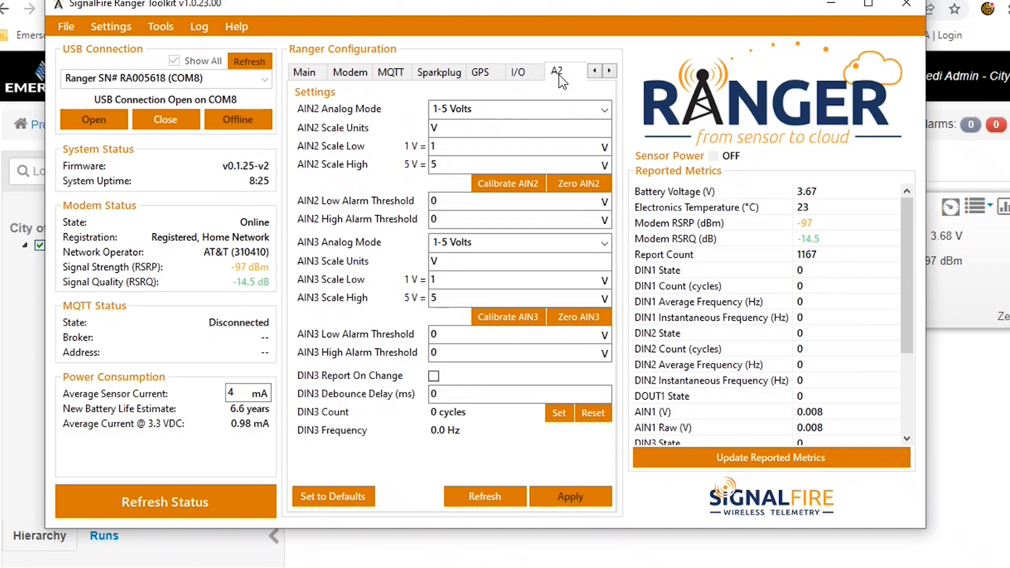
click(454, 129)
key(BackSpace)
text(psi)
click(446, 147)
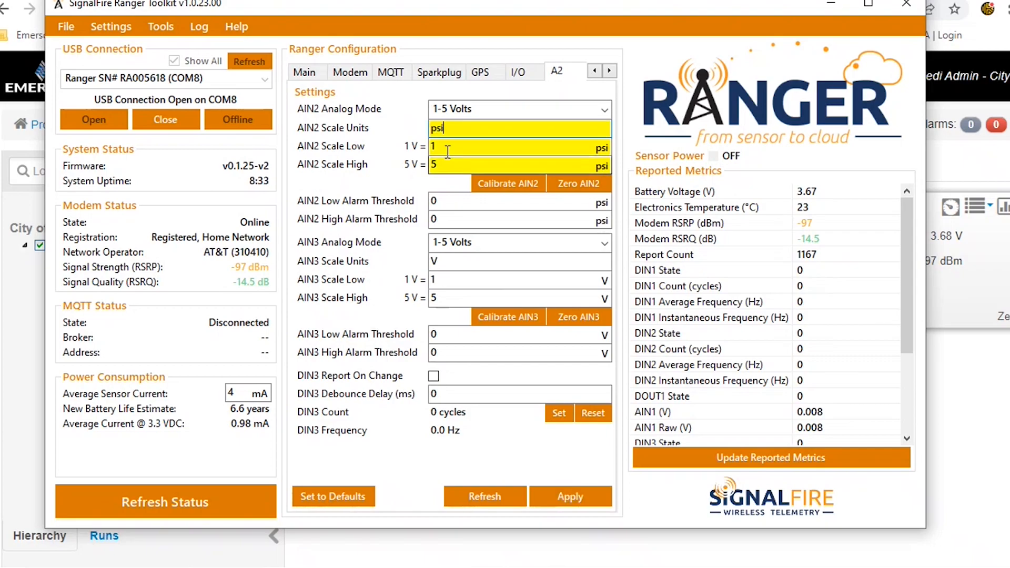
key(BackSpace)
text(0)
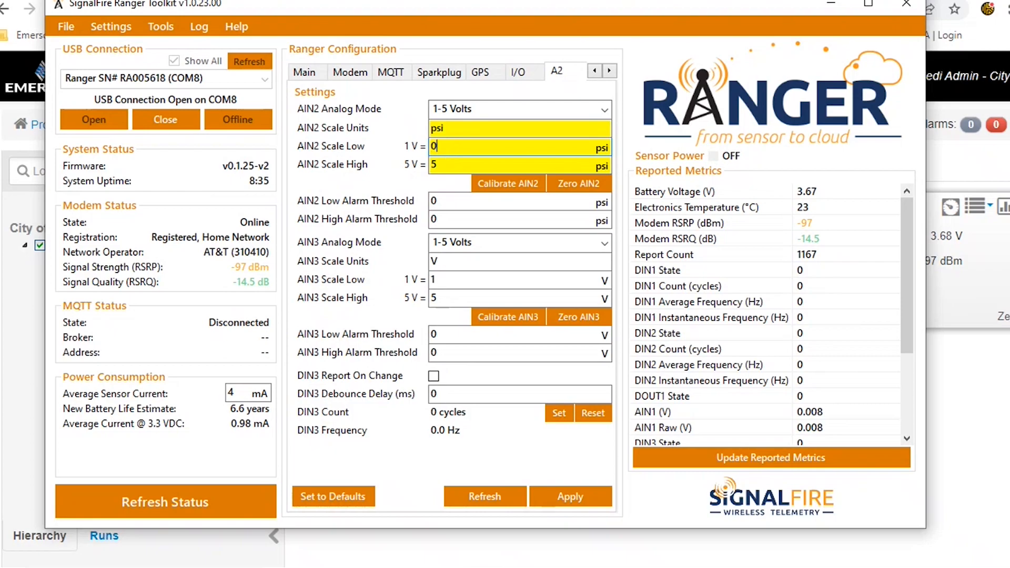
click(446, 164)
key(BackSpace)
text(100)
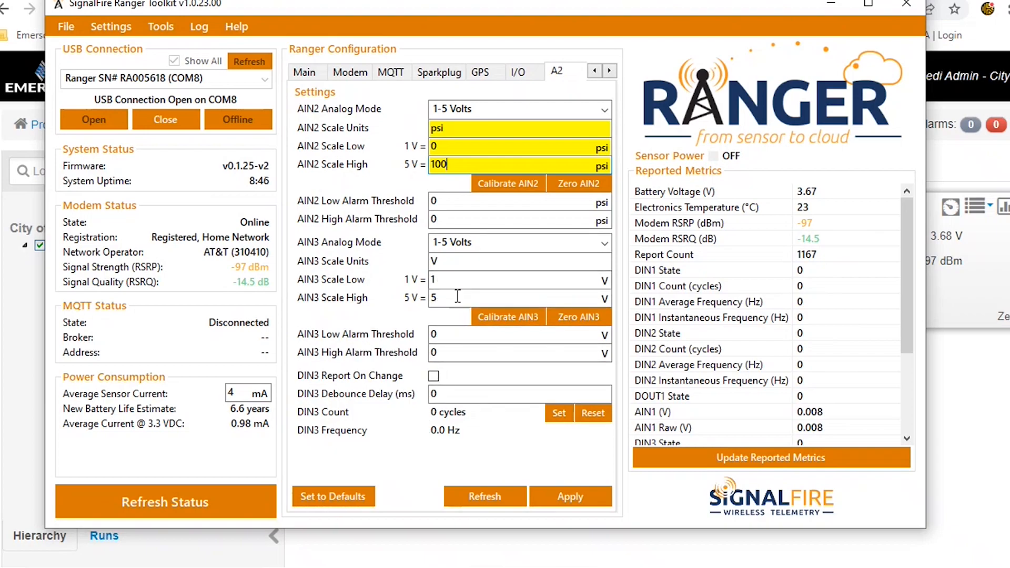
Set AIN3 scaling to units psi, scale low 0 and scale high 100, and apply the settings
double_click(434, 261)
text(p)
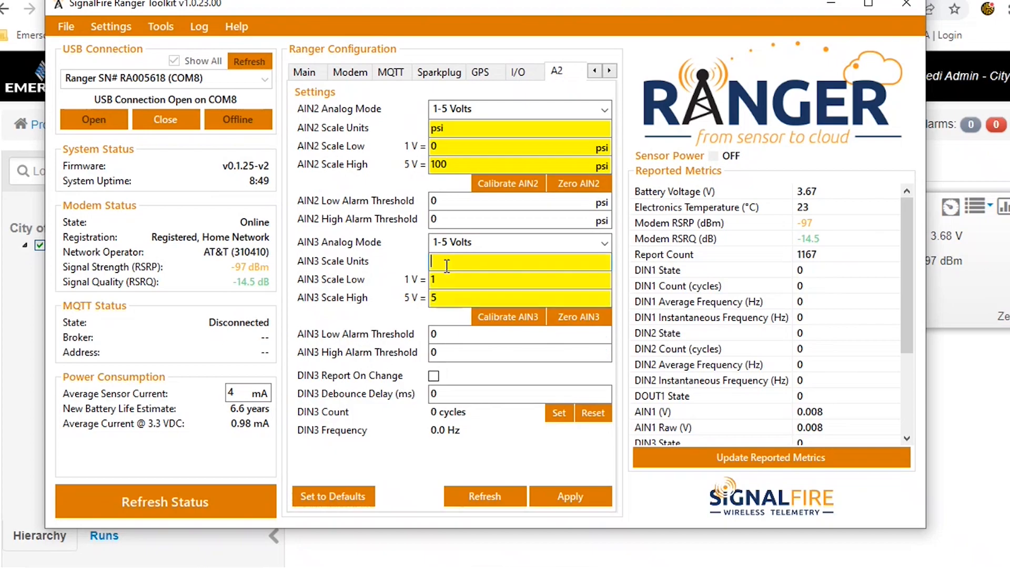
text(si)
click(450, 279)
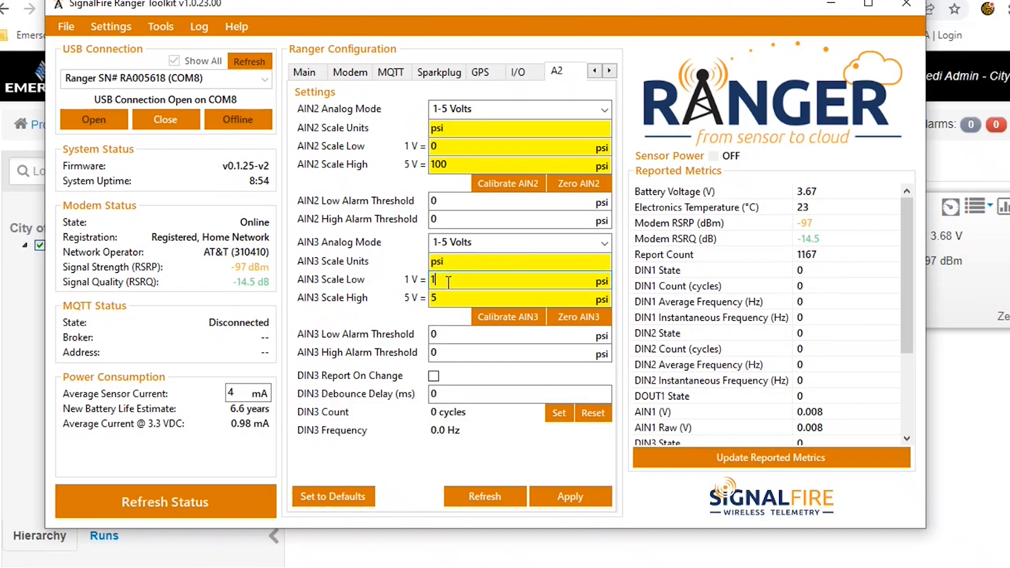
key(BackSpace)
text(0)
click(447, 297)
key(BackSpace)
text(100)
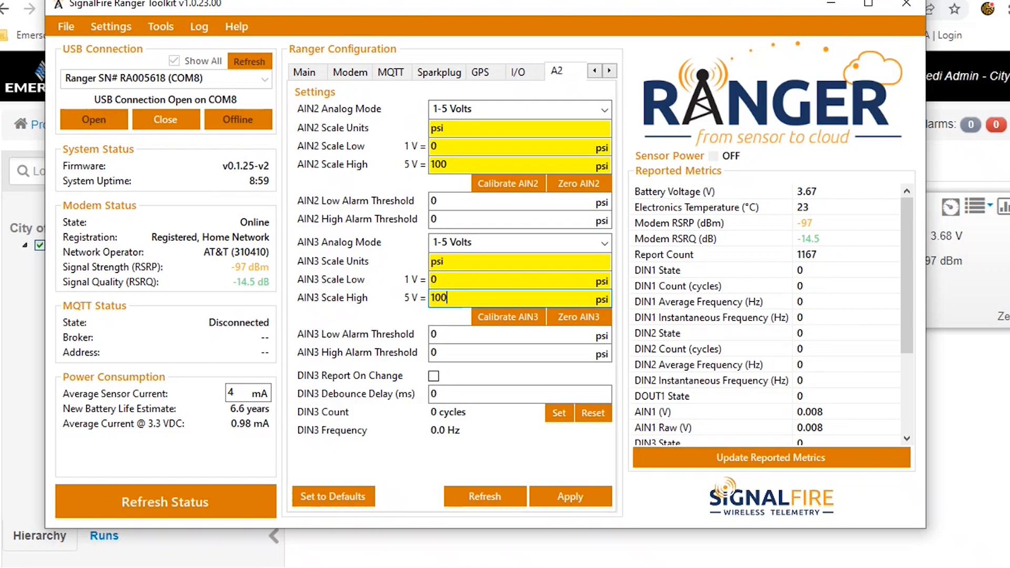
click(550, 497)
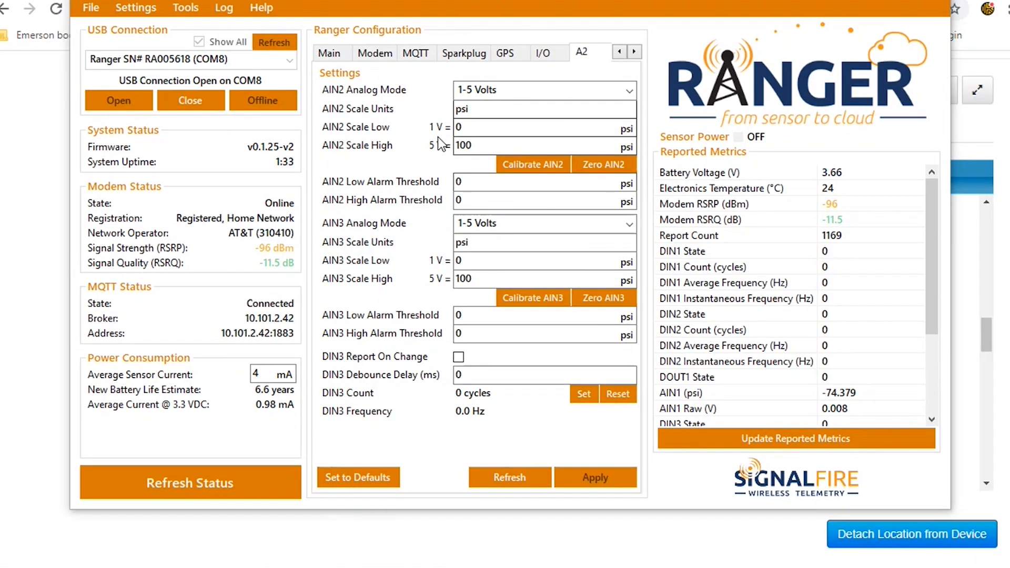
Update the reported metrics from the device
click(780, 440)
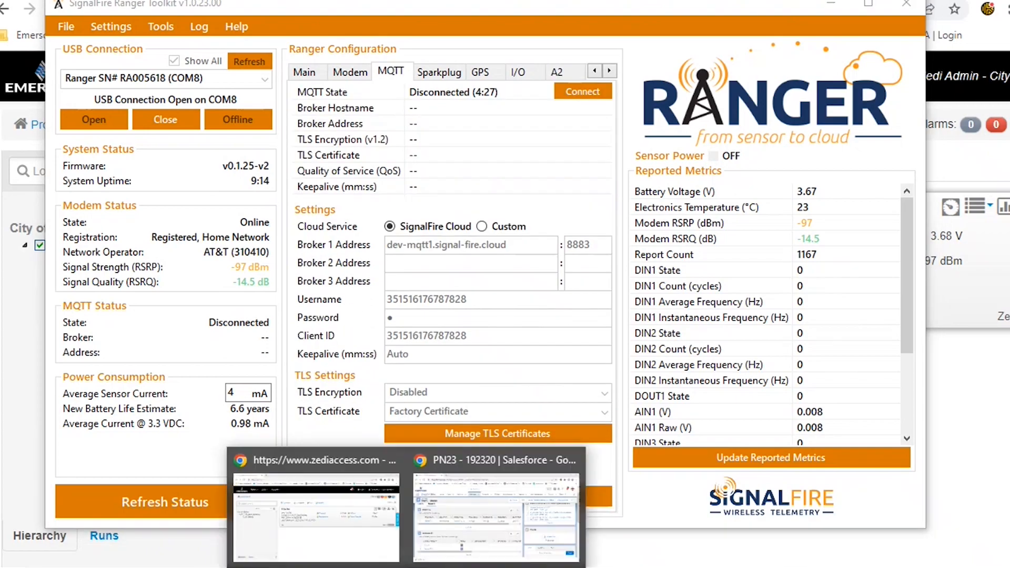
click(371, 519)
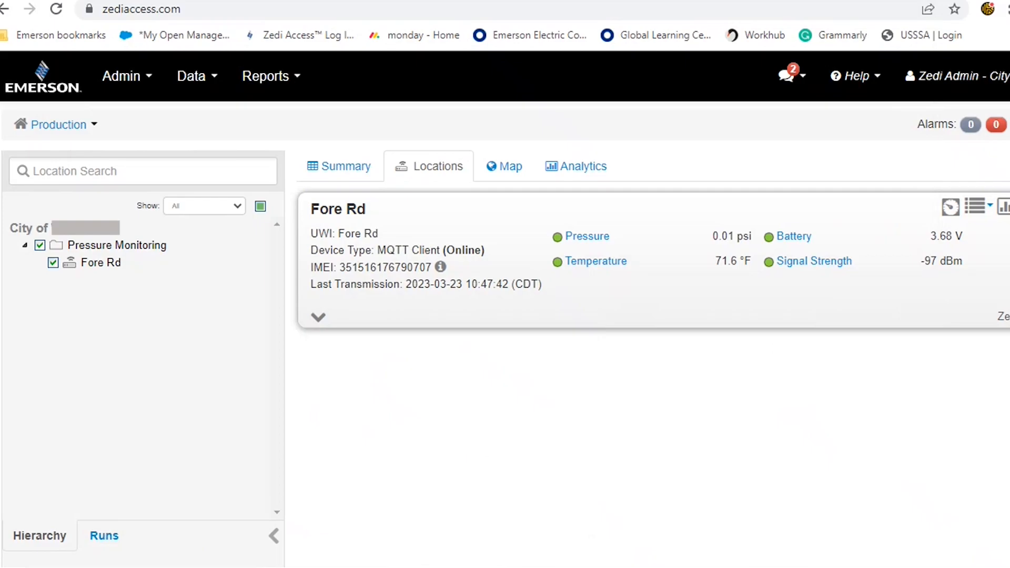
key(alt+Tab)
drag(657, 6, 113, 6)
key(alt+Tab)
Open the Admin Center from the user menu in a new browser tab
click(999, 77)
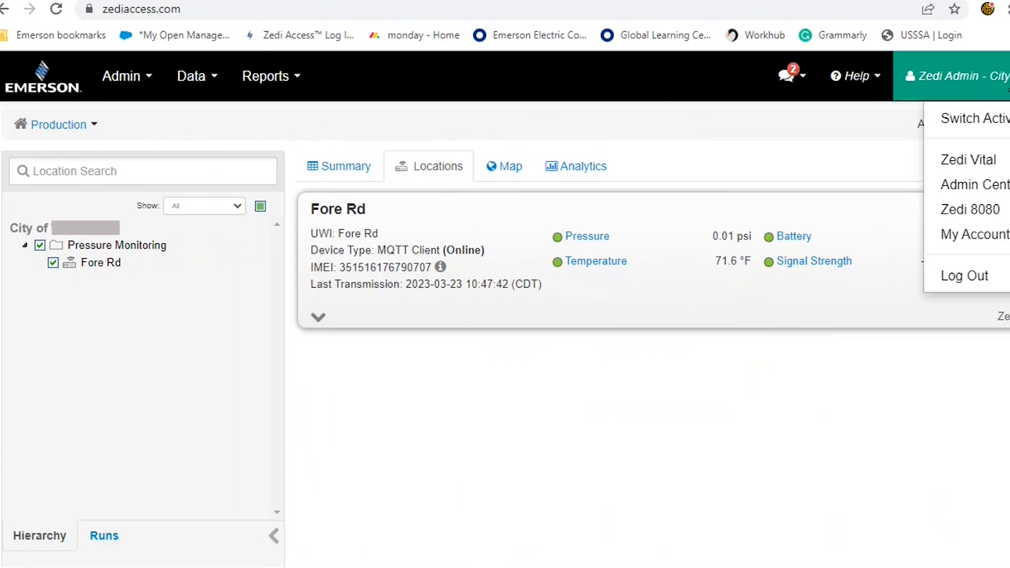
right_click(987, 189)
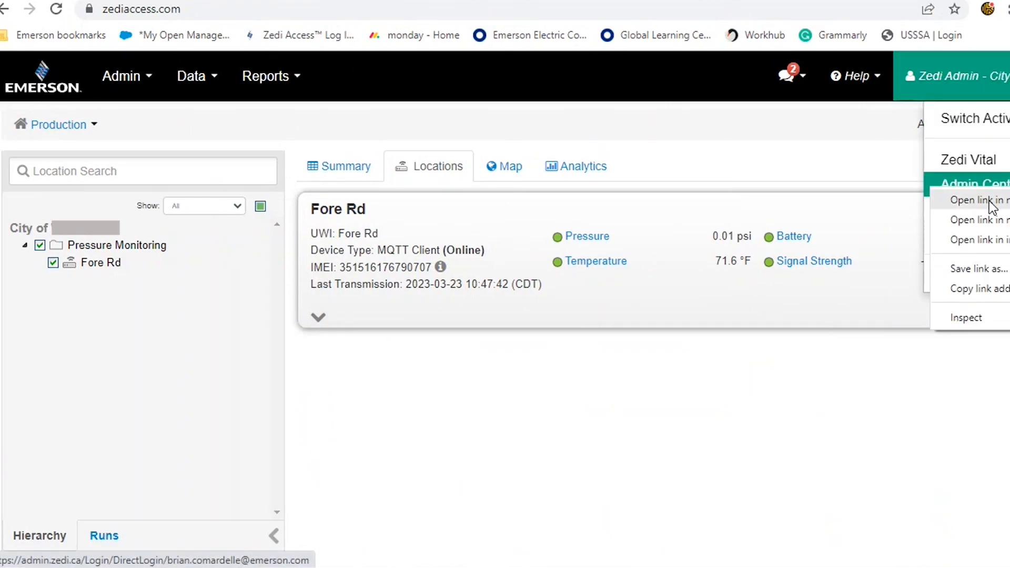
click(992, 205)
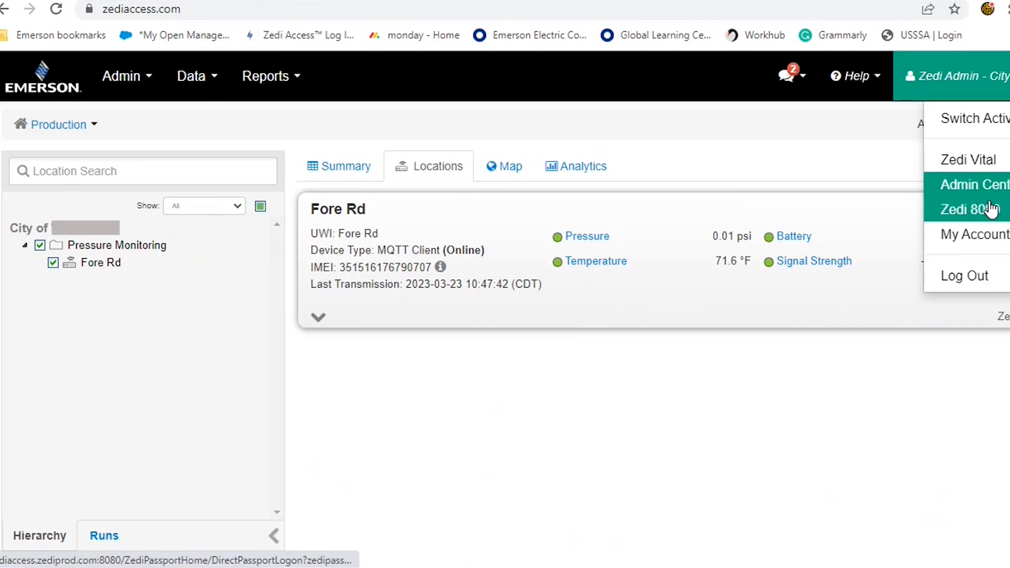
Switch to the Admin Center tab and open Self-Serve Commission
key(ctrl+Tab)
scroll(158, 376, down, 1)
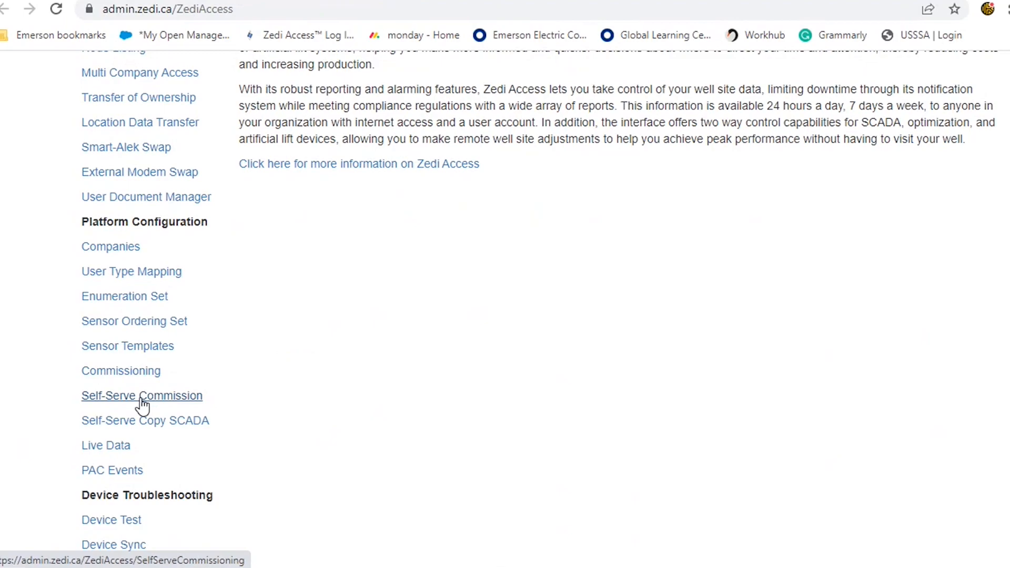
click(142, 399)
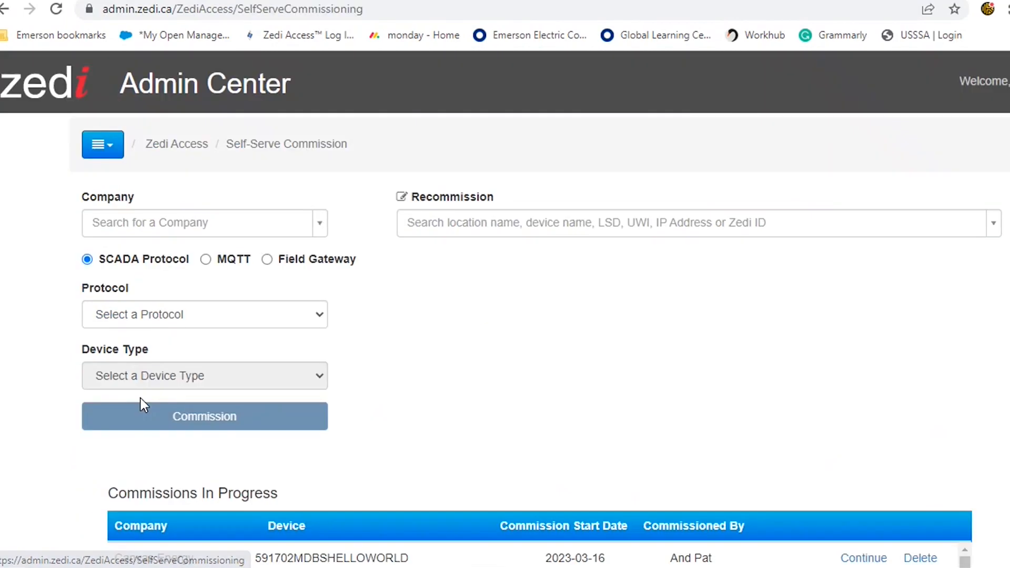
Search for "city of v" and select the matching City of company
click(144, 223)
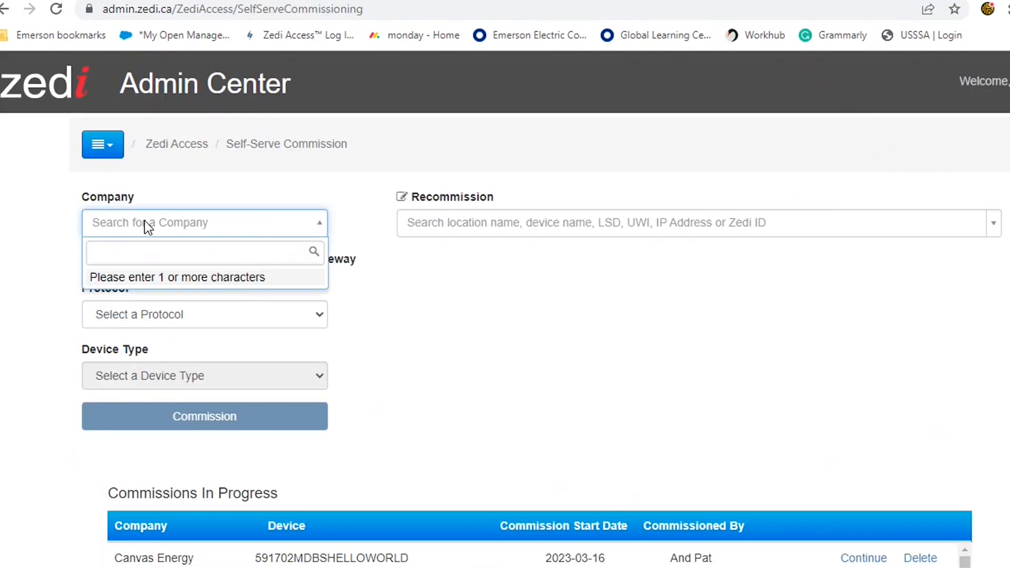
text(city)
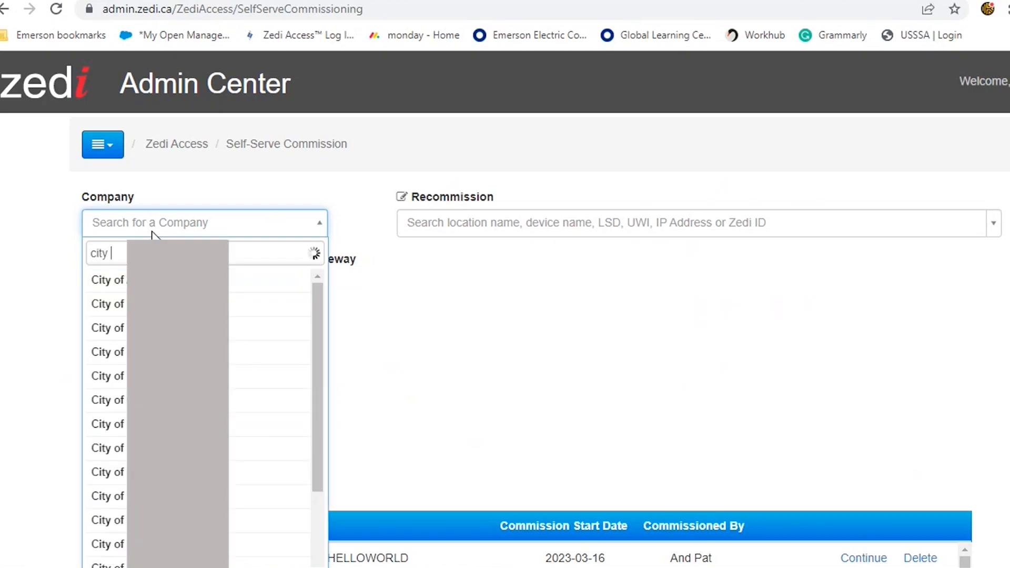
text( of v)
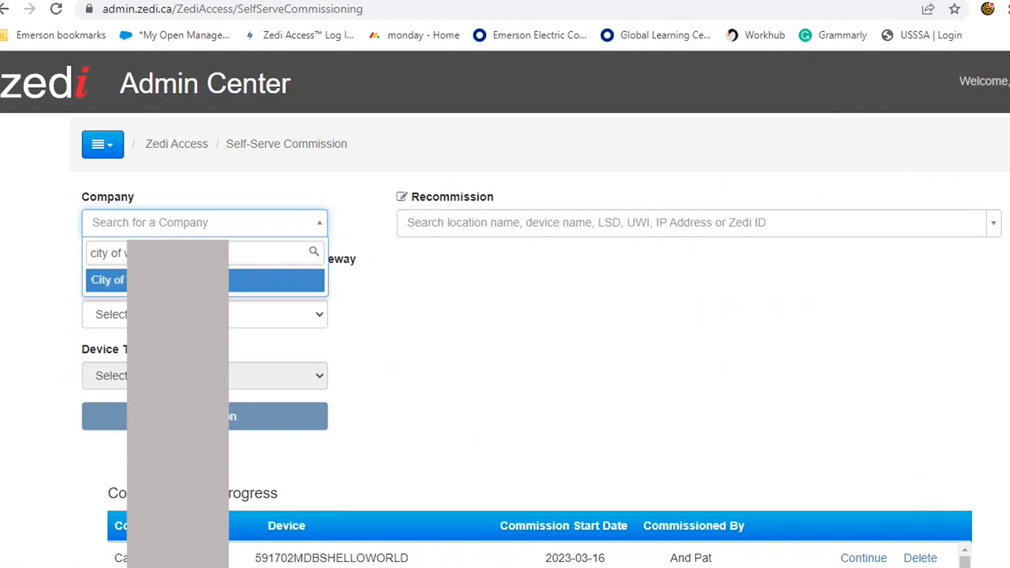
click(192, 281)
Choose MQTT with the Sparkplug.B specification and start the commission
click(206, 260)
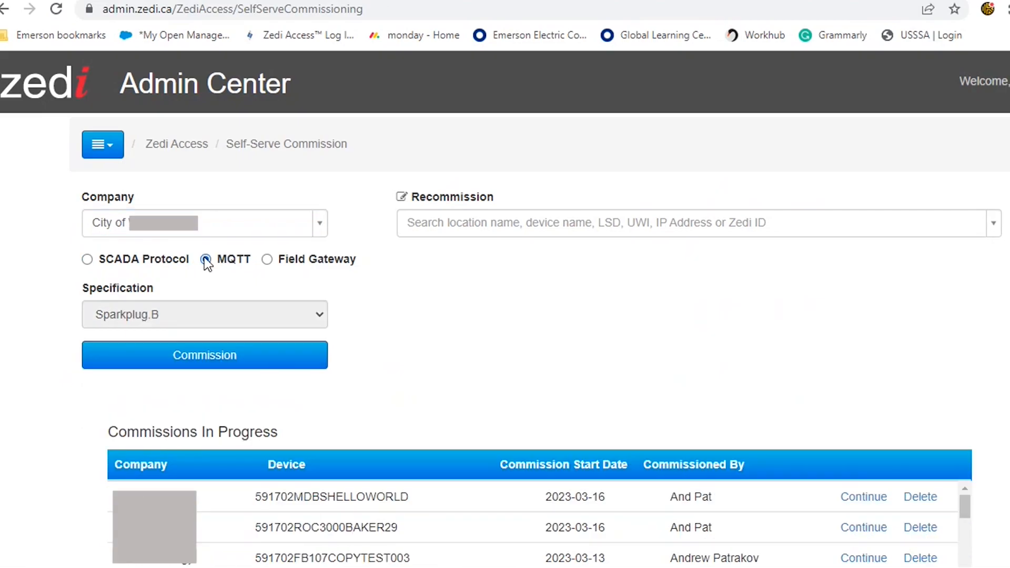
click(192, 356)
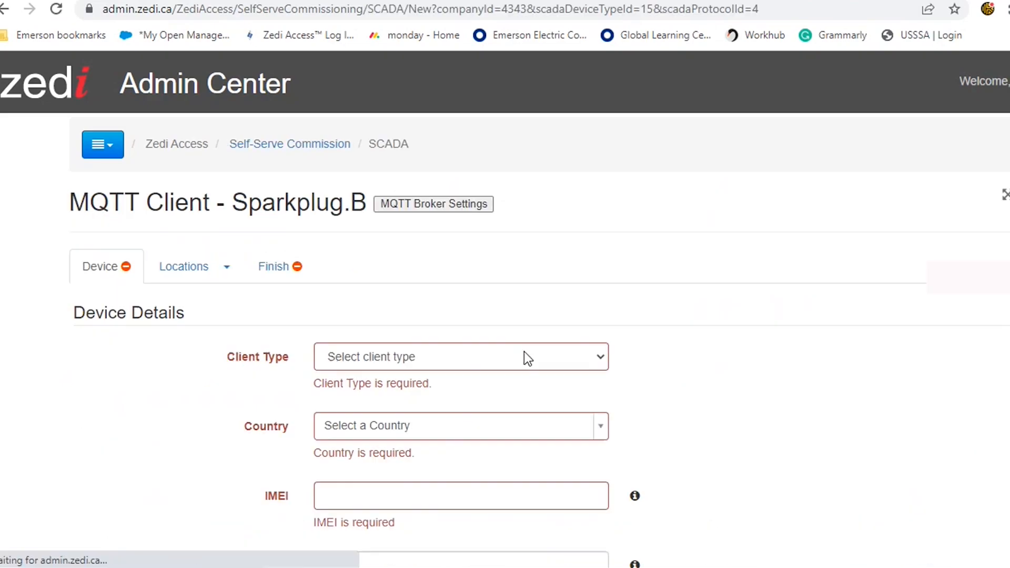
Set the client type to SignalFire Ranger and the country to United States
click(506, 359)
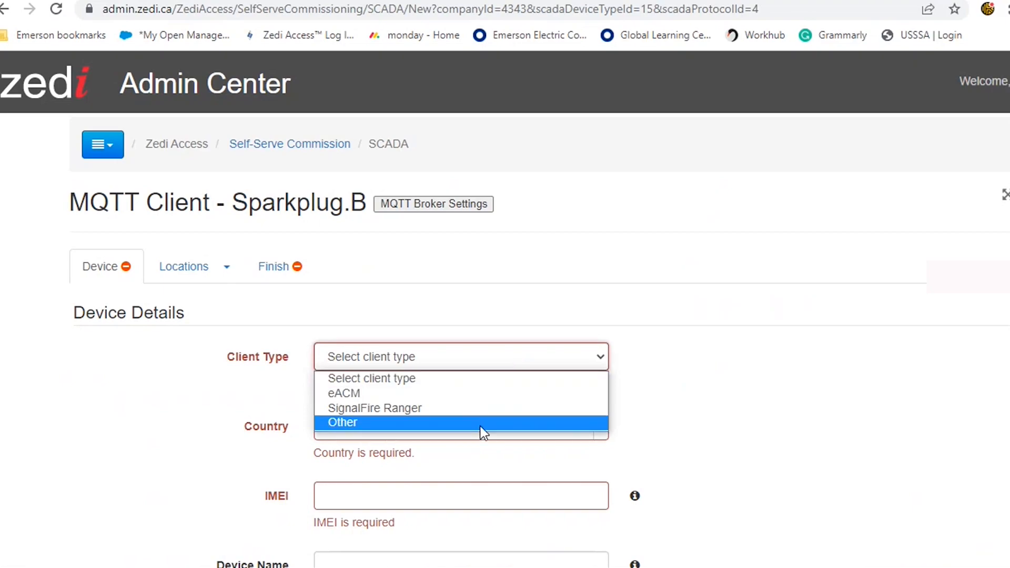
click(481, 408)
click(600, 399)
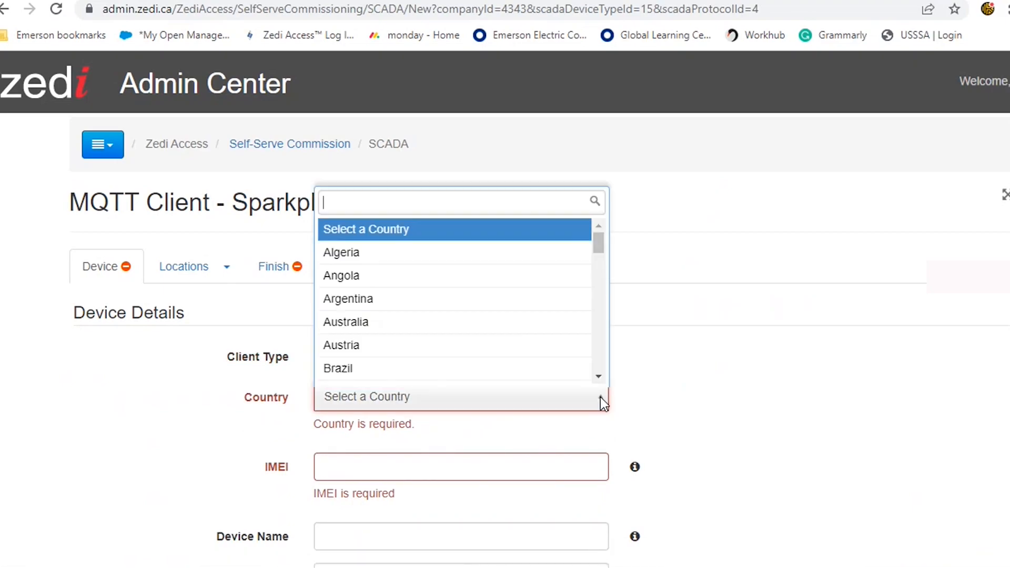
drag(598, 248, 599, 368)
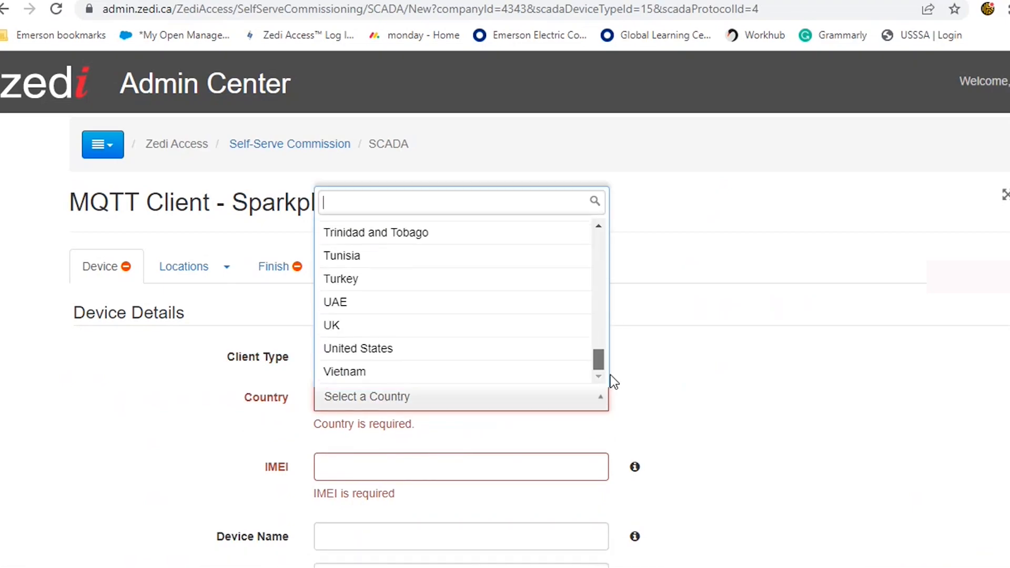
click(548, 351)
Copy the device's node name (its IMEI) from the Main tab of the Ranger Toolkit
click(459, 442)
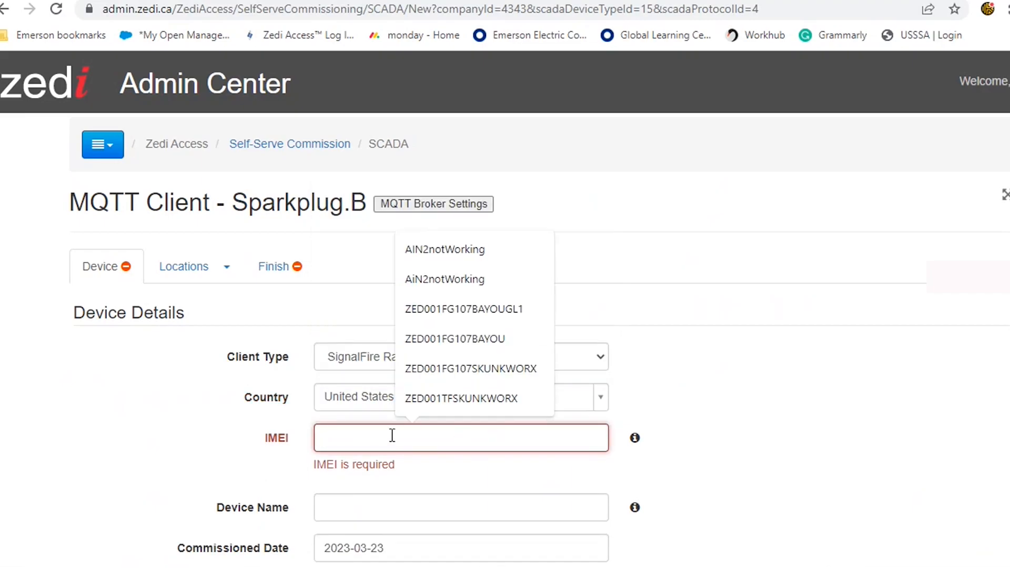
drag(0, 79, 265, 7)
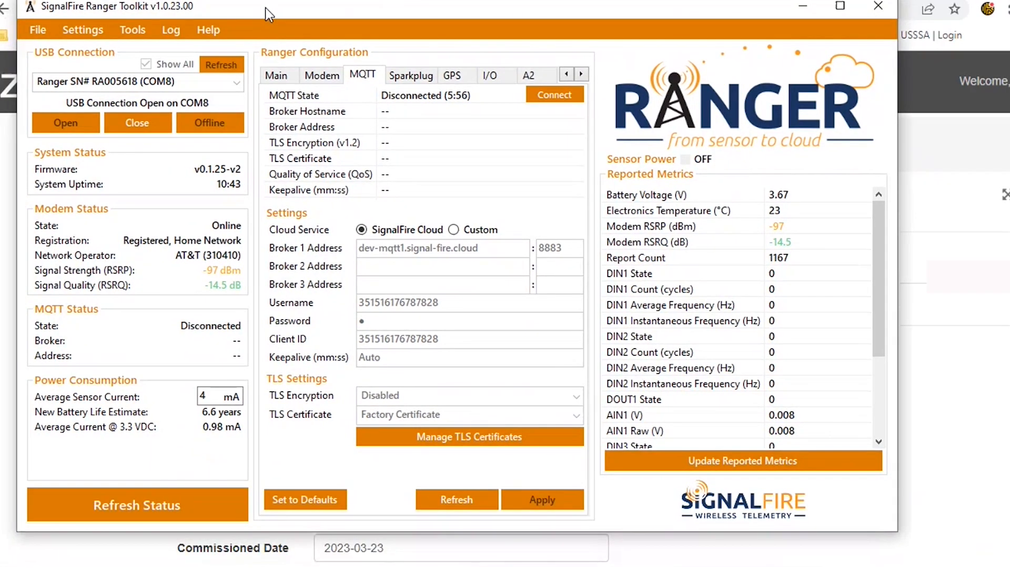
click(279, 75)
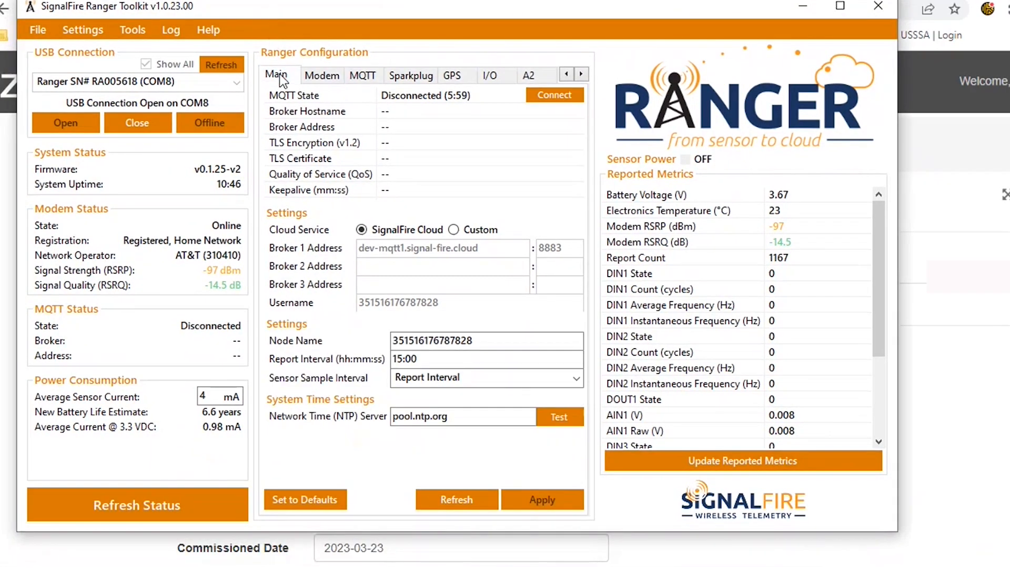
click(322, 77)
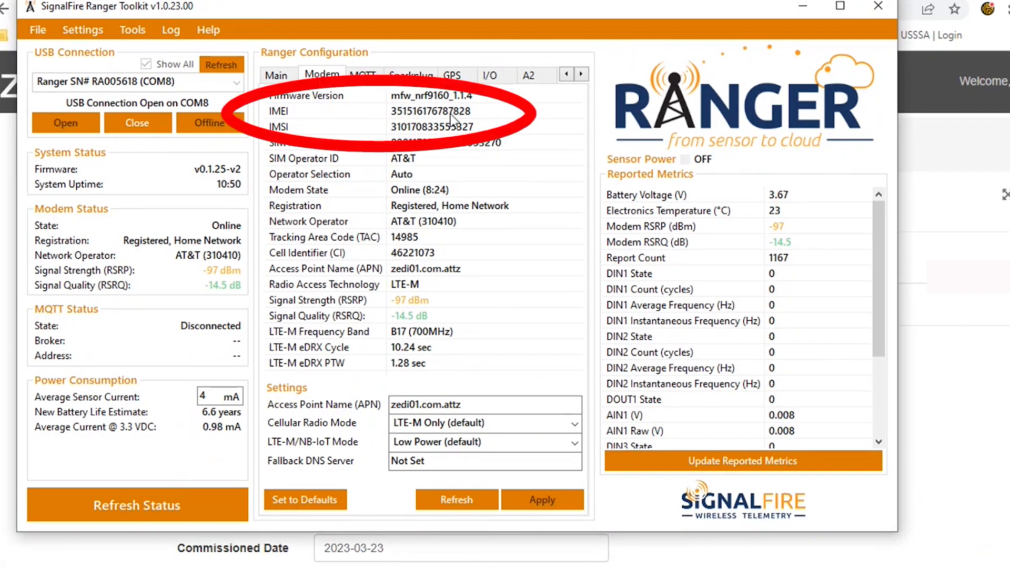
click(282, 74)
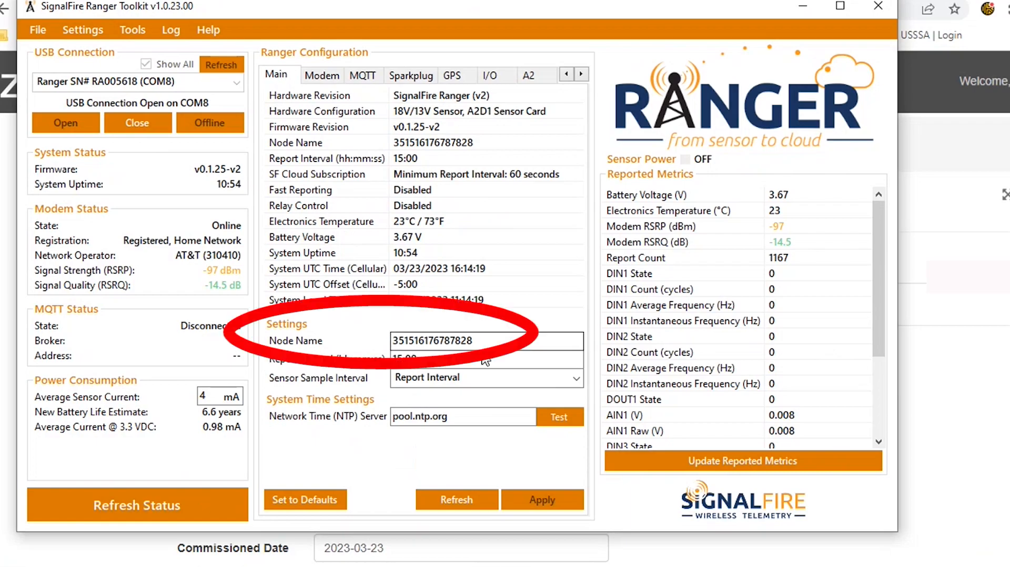
drag(477, 339, 400, 342)
right_click(399, 342)
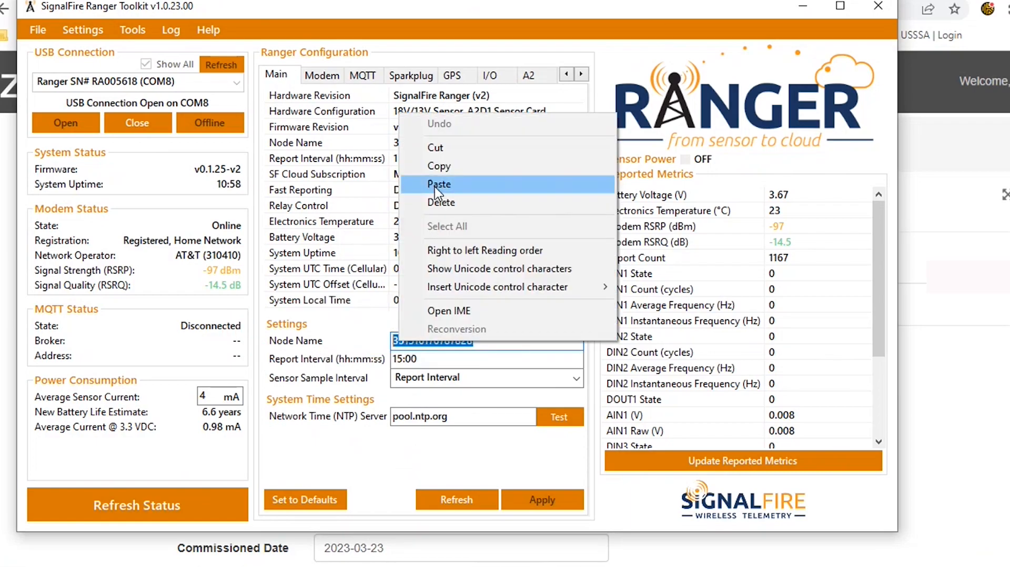
click(441, 169)
Paste the copied IMEI into the IMEI field of the commission form
drag(449, 11, 0, 11)
click(349, 440)
right_click(348, 441)
click(396, 329)
scroll(852, 368, down, 1)
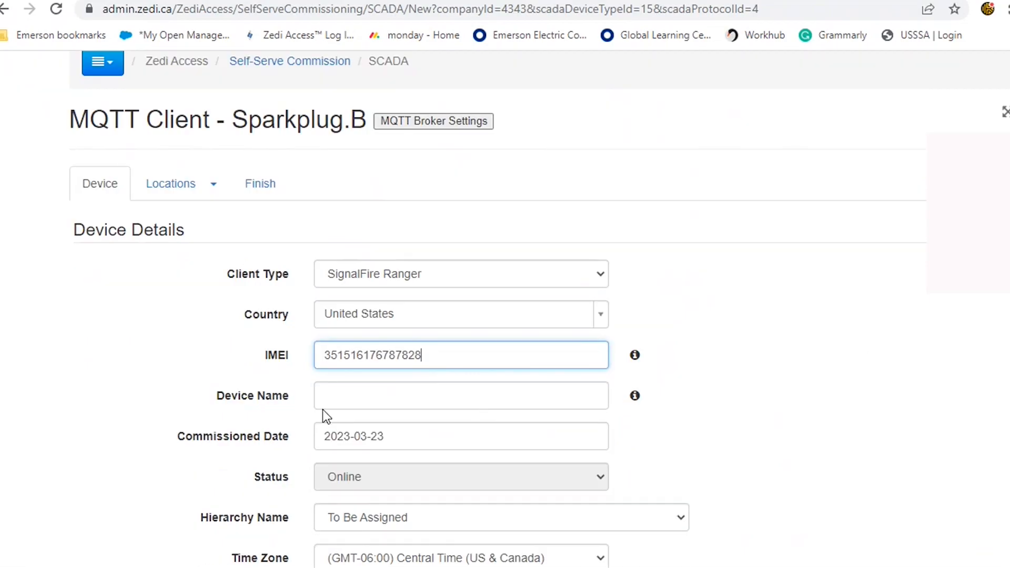
Paste the same IMEI into the Device Name field
click(330, 395)
right_click(329, 395)
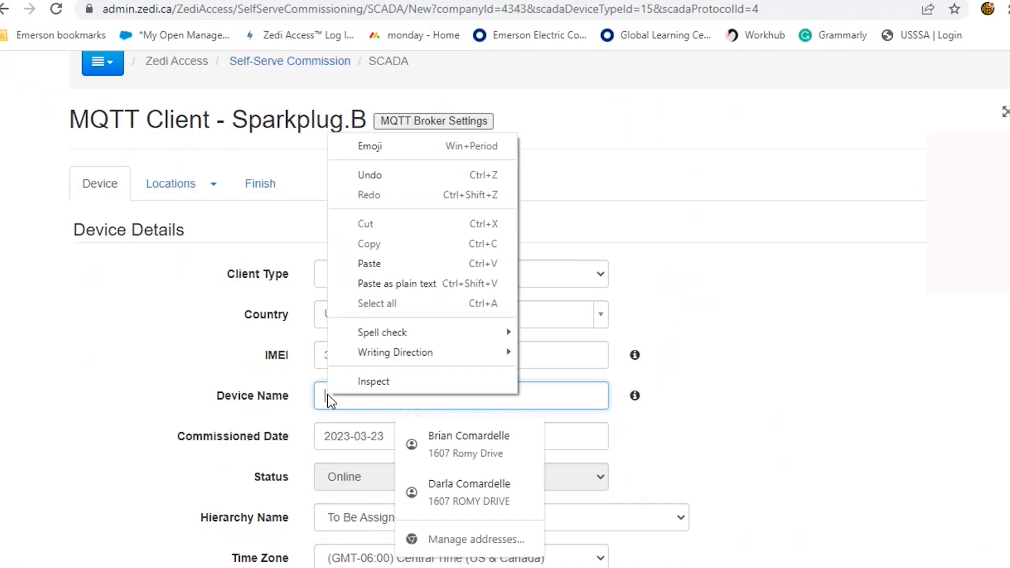
click(370, 266)
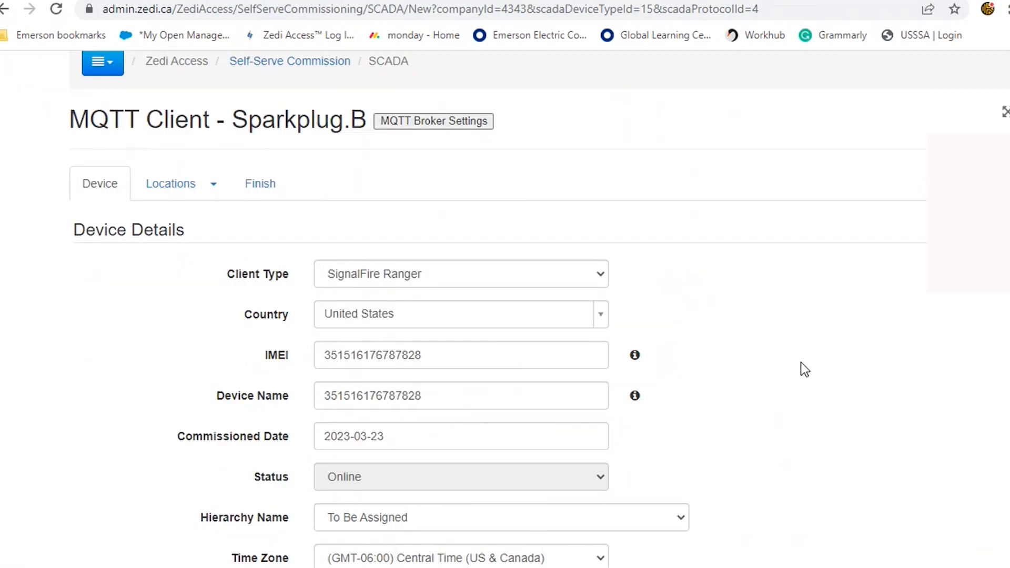
Set the hierarchy name to Pressure Monitoring and the contract hour to 9
scroll(800, 361, down, 3)
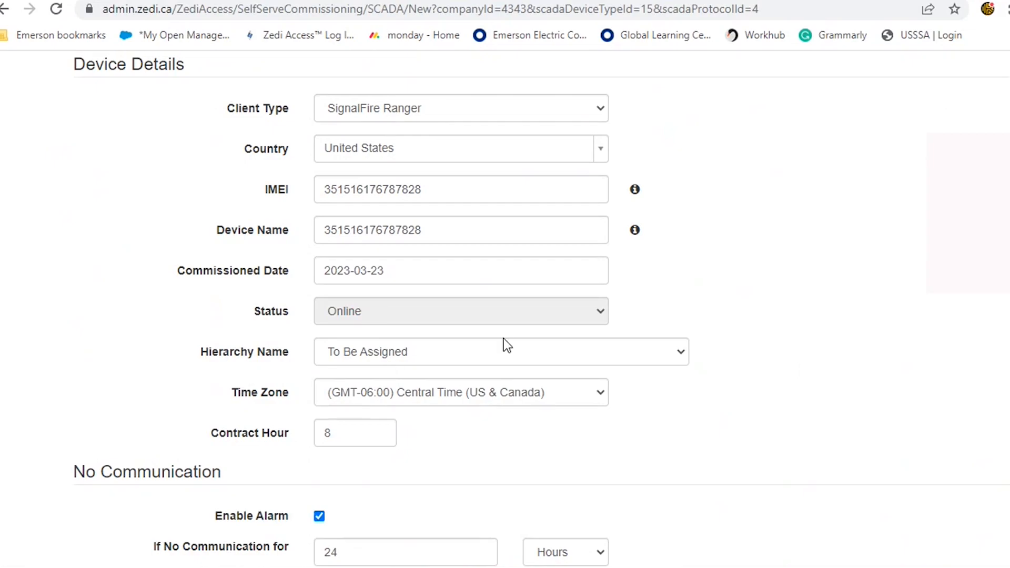
click(680, 358)
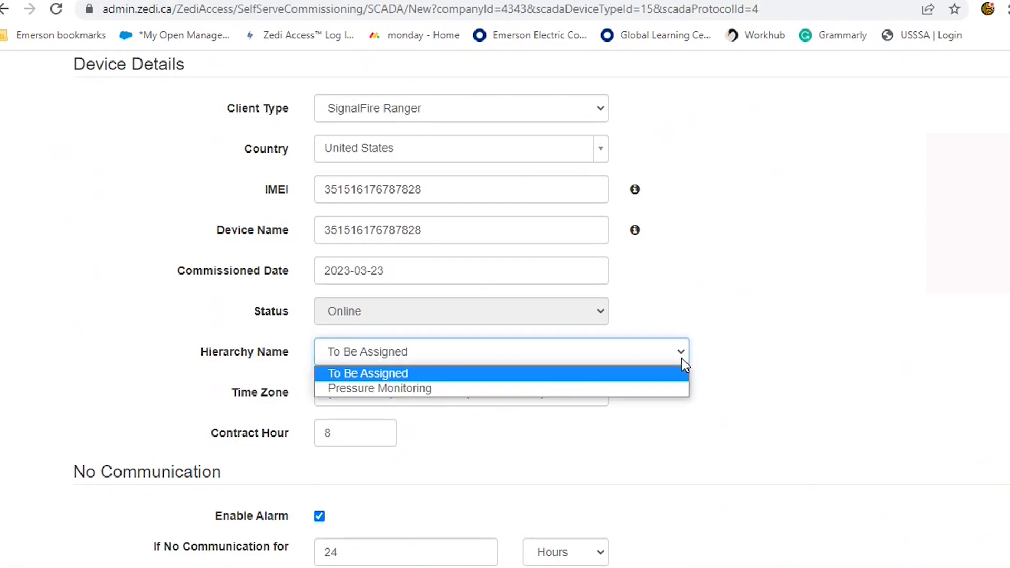
click(673, 389)
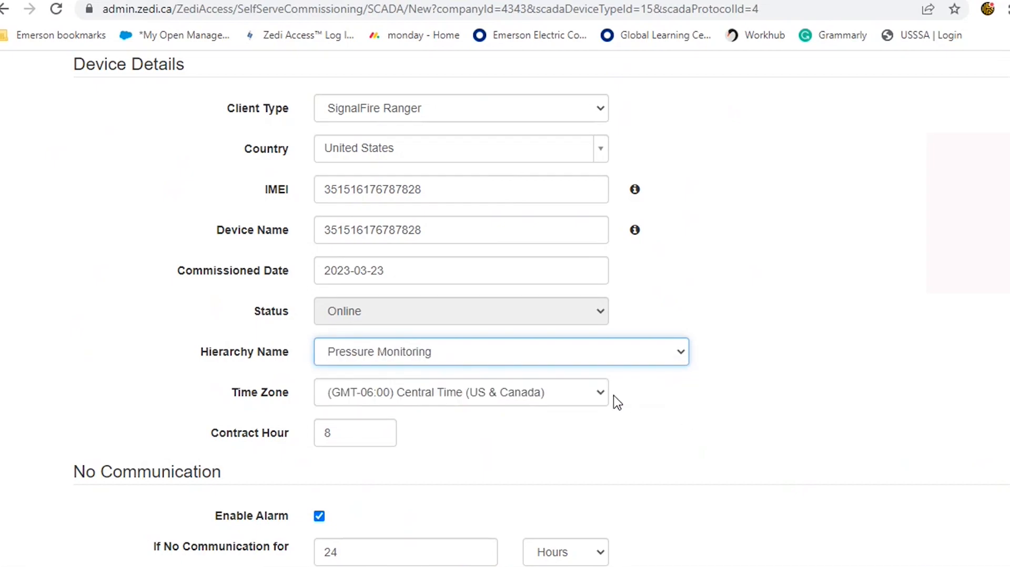
drag(331, 434, 311, 432)
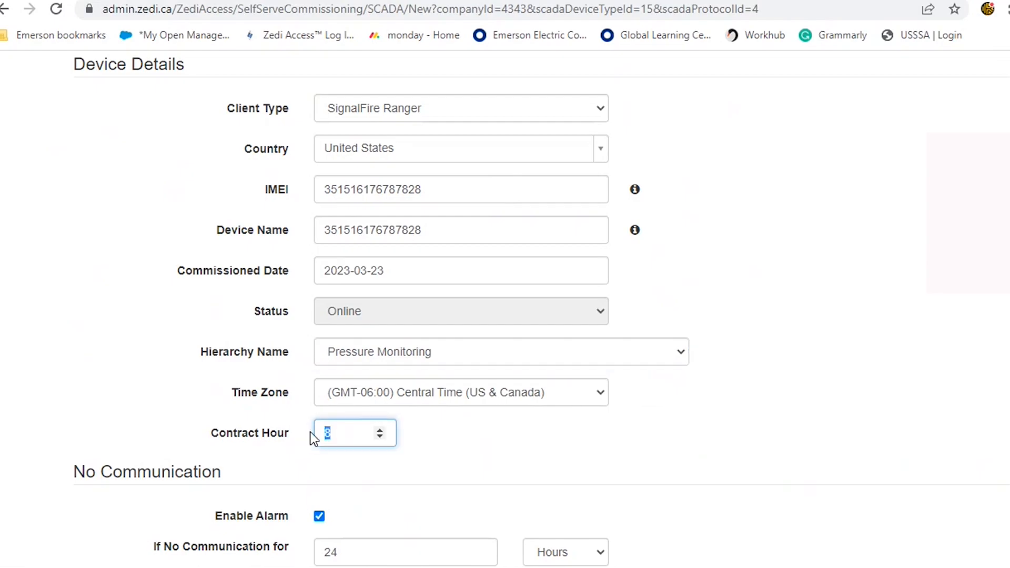
text(9)
click(855, 427)
Add a location and choose to create a new location
scroll(854, 430, up, 2)
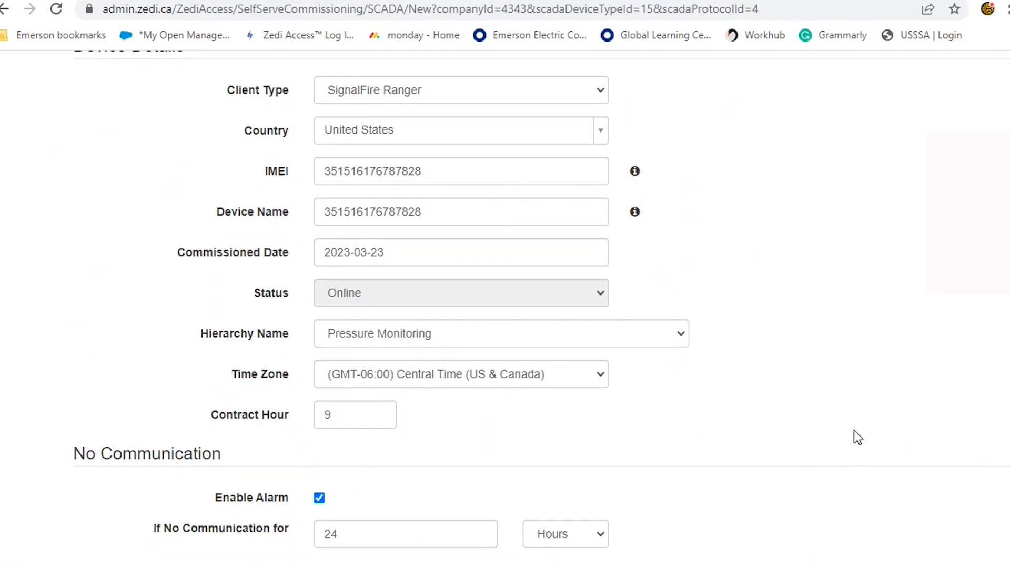
scroll(850, 441, up, 2)
click(196, 171)
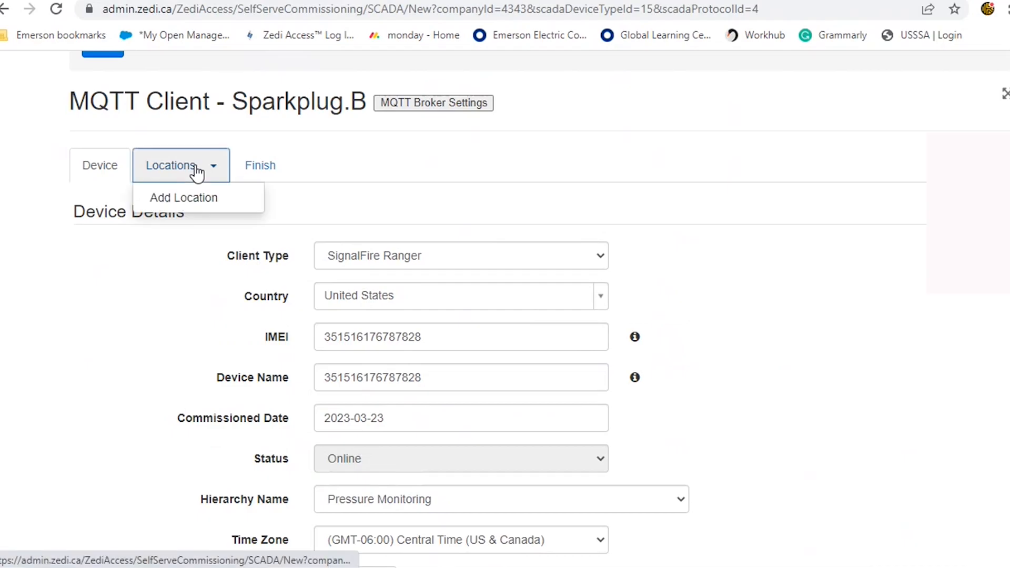
click(190, 199)
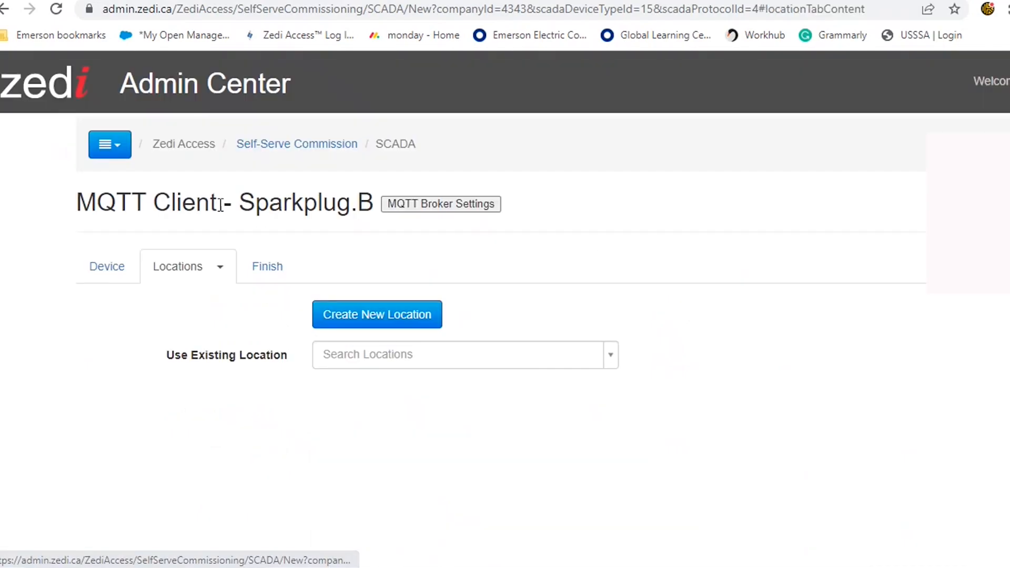
click(361, 321)
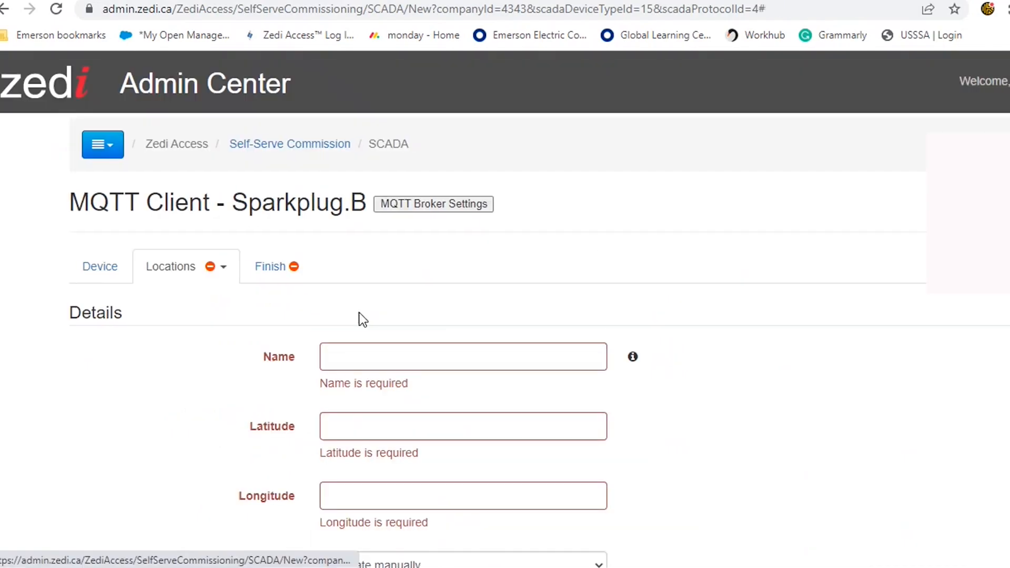
Name the new location Pine Bluff Rd
click(355, 355)
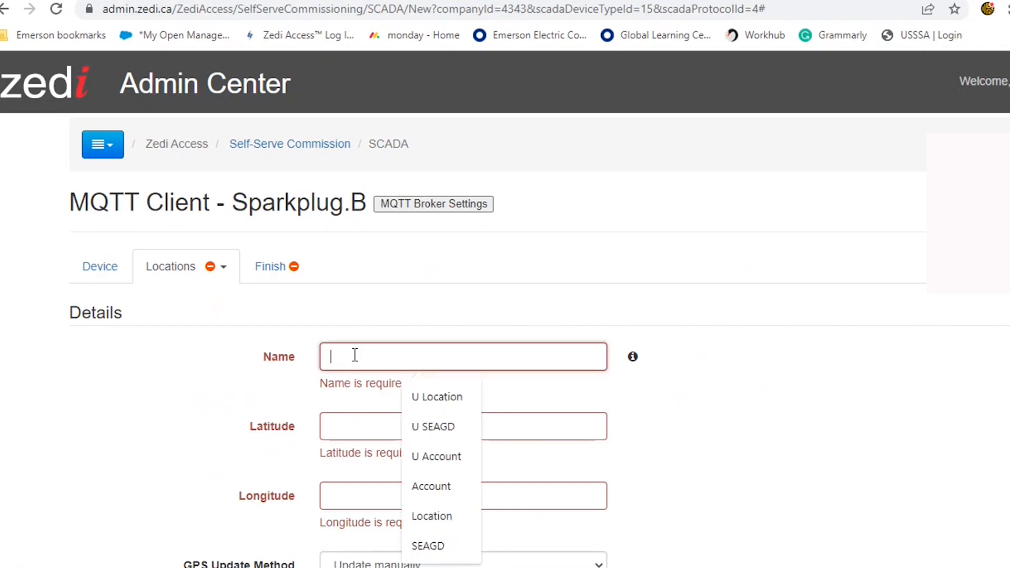
text(Pin)
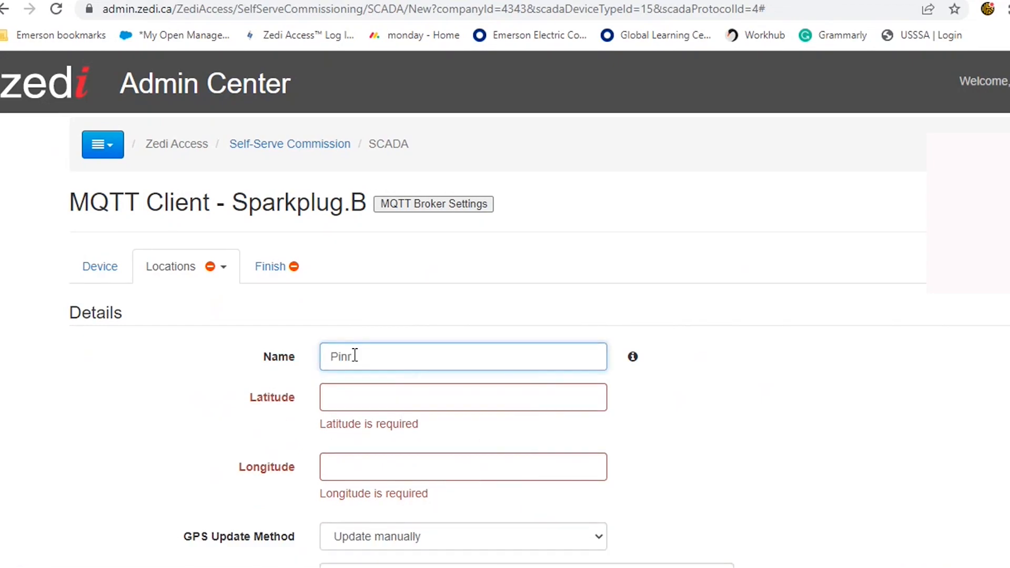
text(e Bluff Rd)
Enter the location's latitude and set its longitude to -90.957947
click(352, 400)
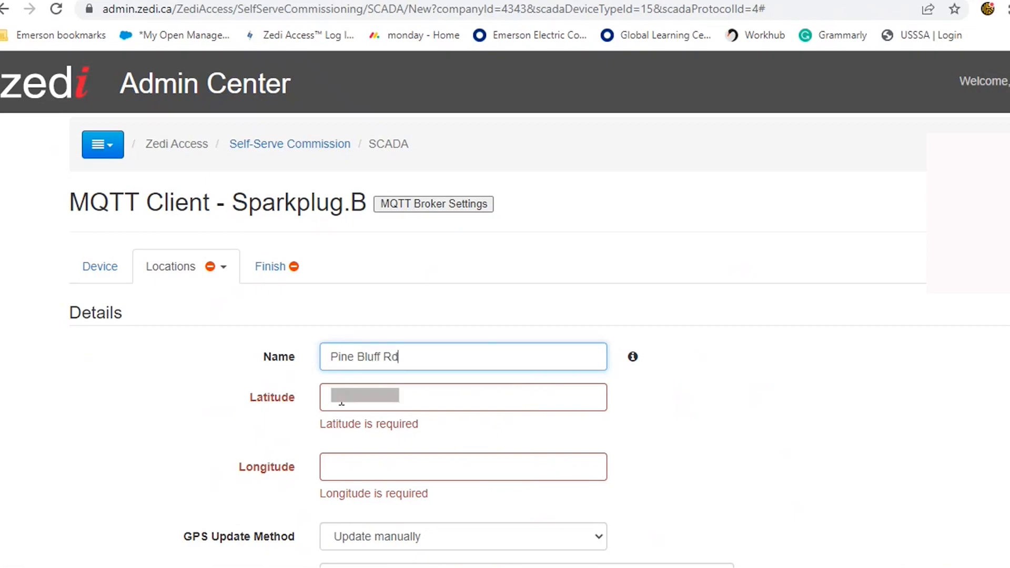
text(30)
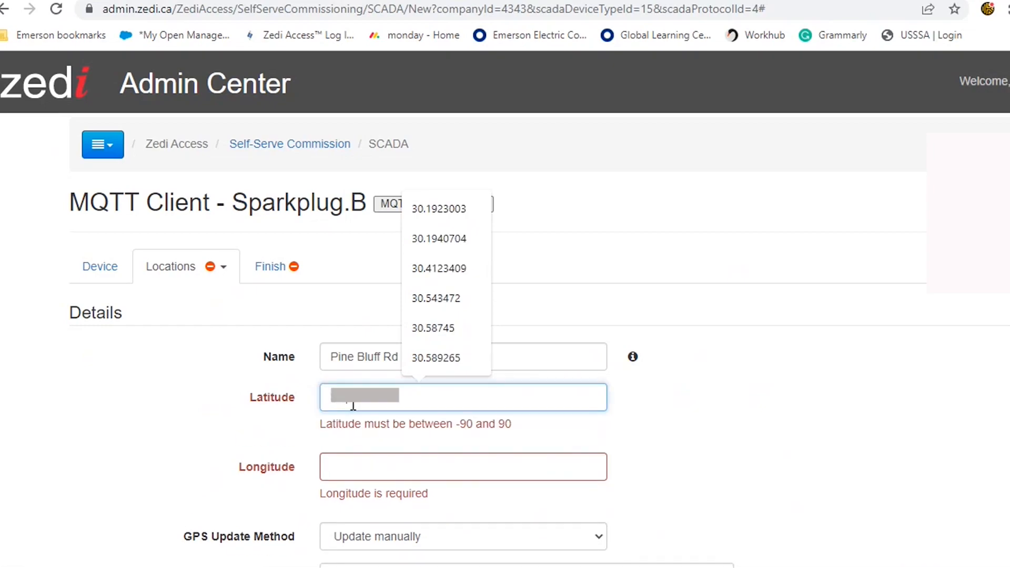
text(.58)
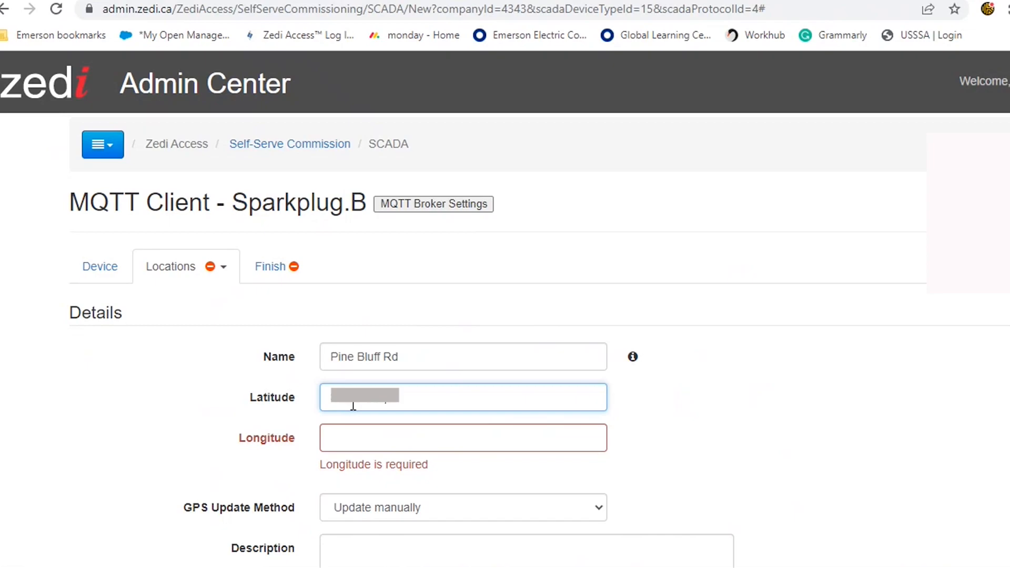
text(-9)
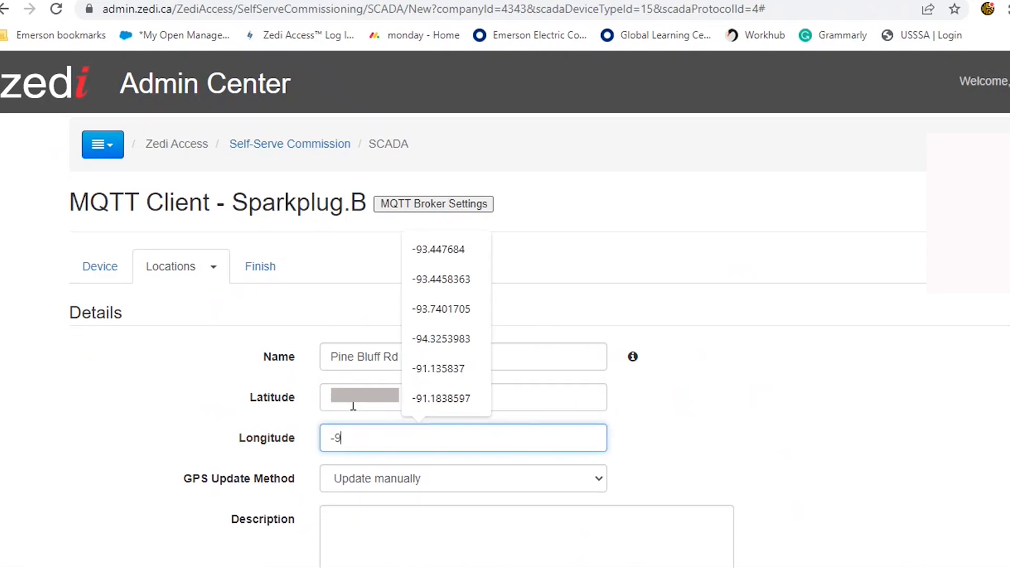
text(0.9)
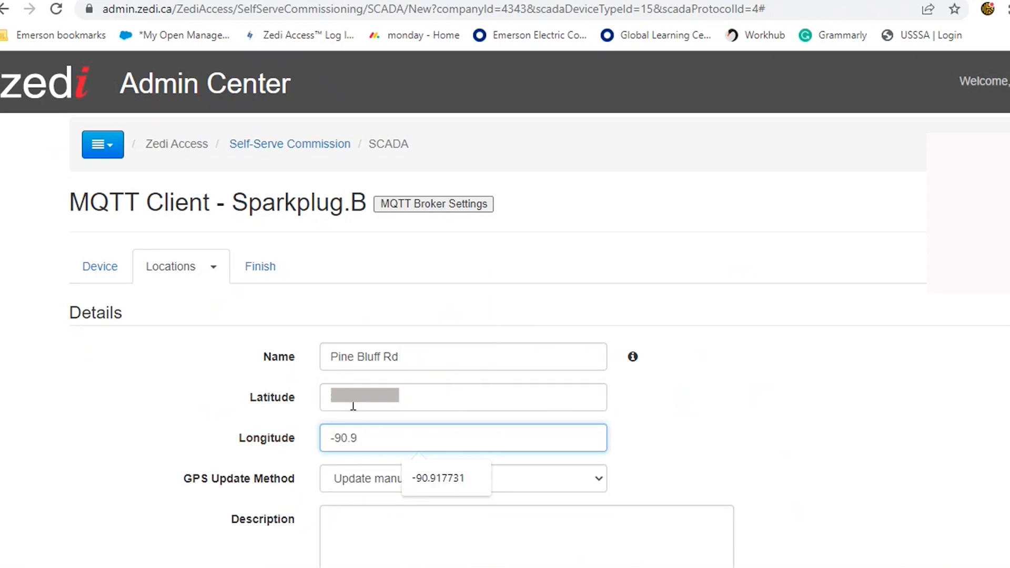
text(57)
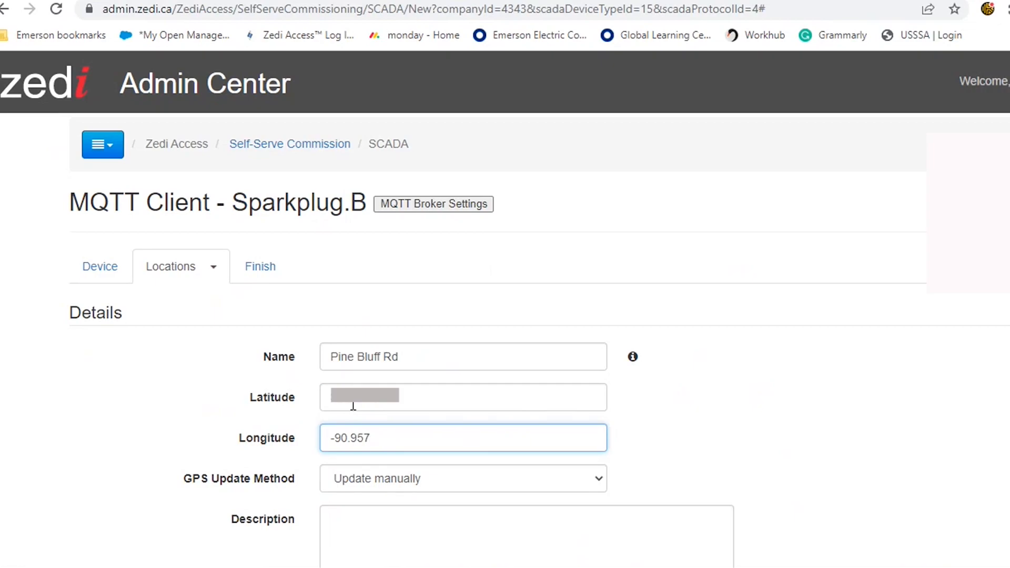
text(947)
click(725, 381)
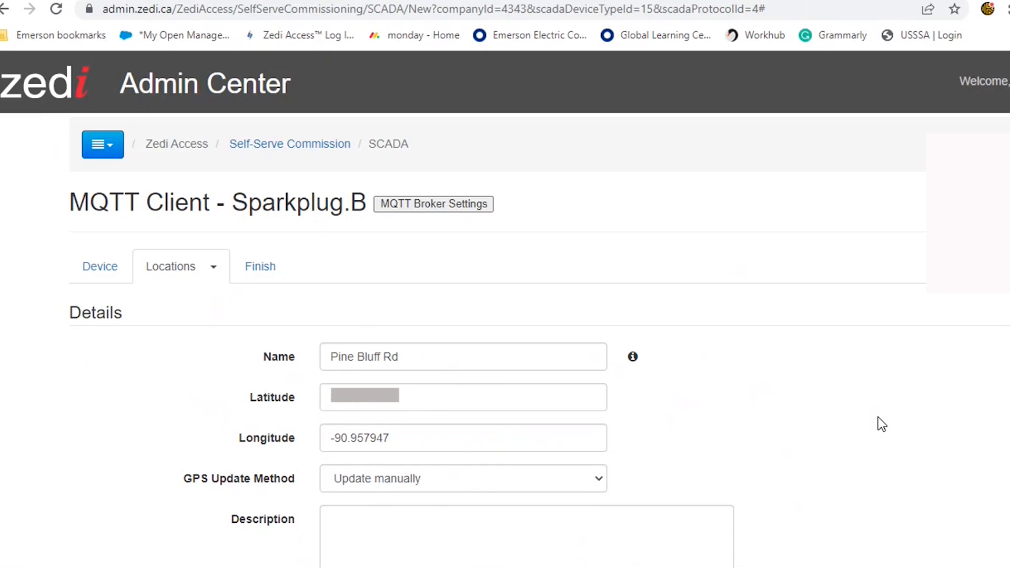
Set the meter type to LDC - Pressure Recorder
scroll(878, 418, down, 3)
scroll(878, 419, down, 5)
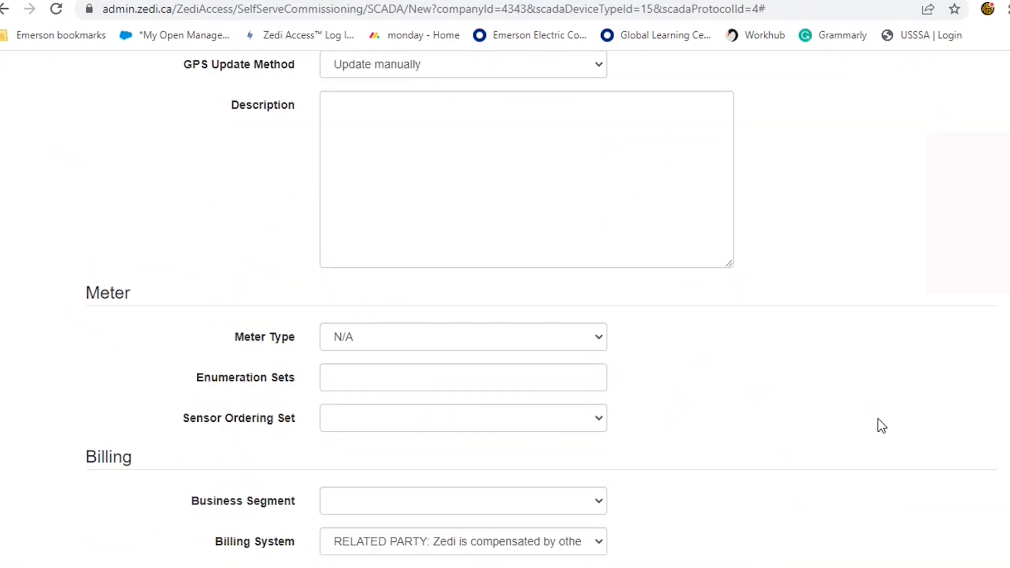
click(597, 347)
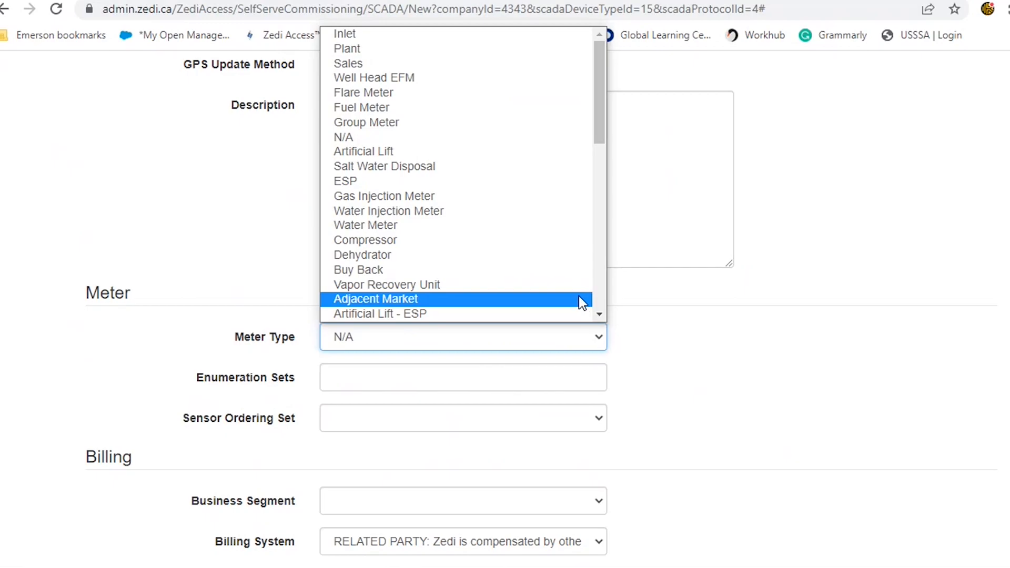
scroll(574, 295, down, 3)
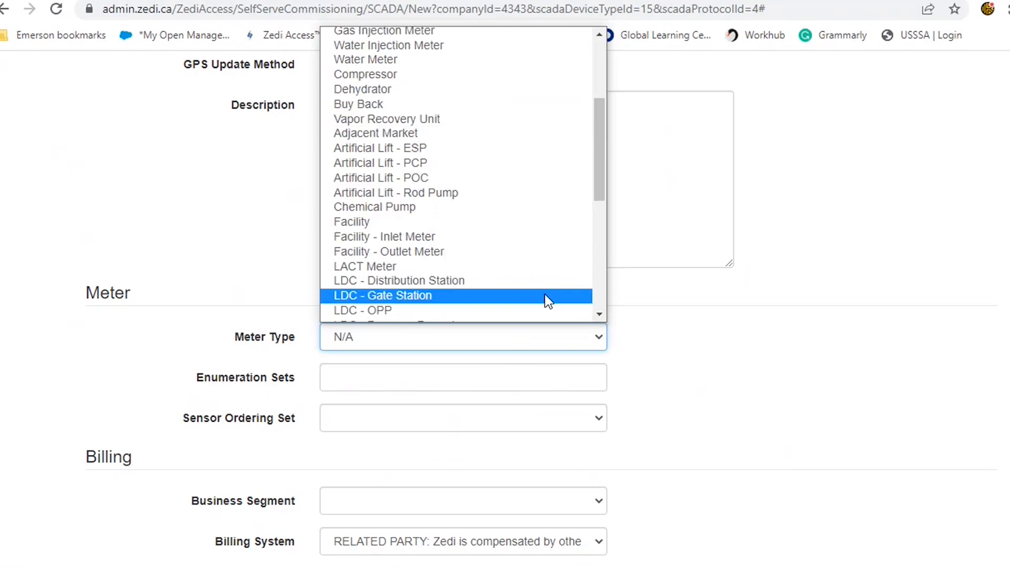
scroll(544, 297, down, 3)
click(519, 165)
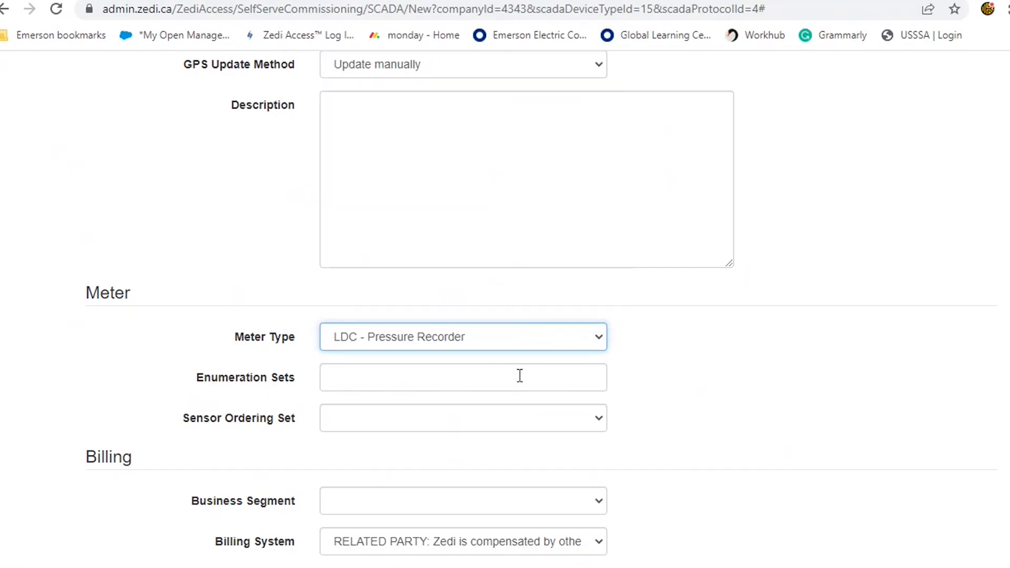
Choose Ranger under Pressure Monitoring as the sensor ordering set
click(602, 425)
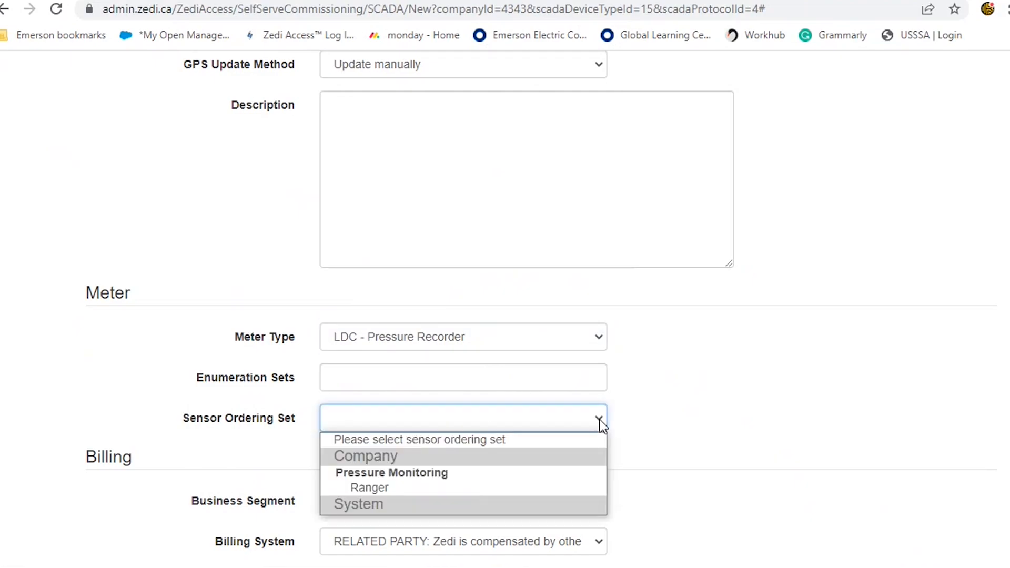
click(529, 487)
scroll(806, 425, down, 1)
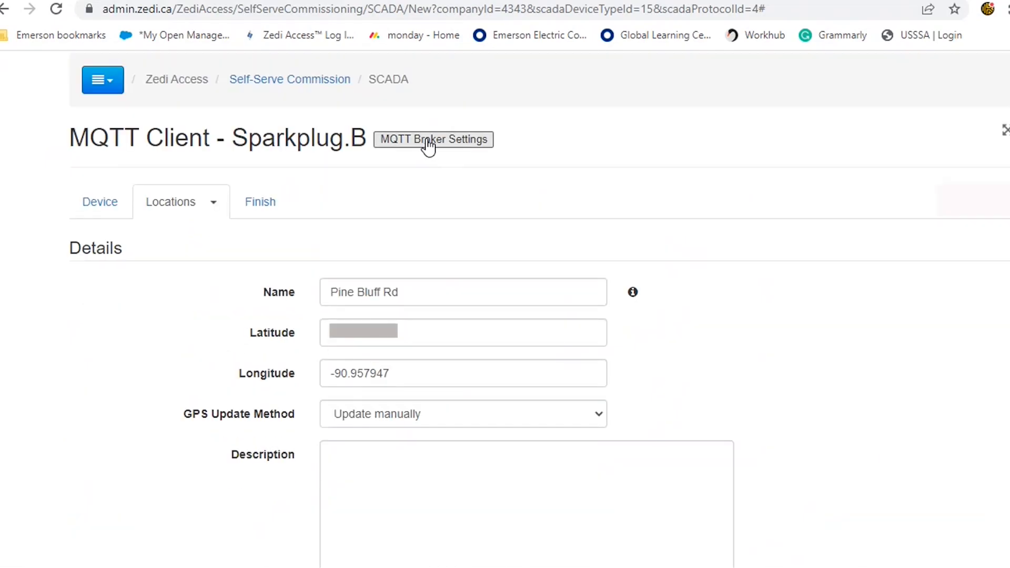
Open the MQTT broker settings and copy the broker hostname, port and credentials
click(426, 140)
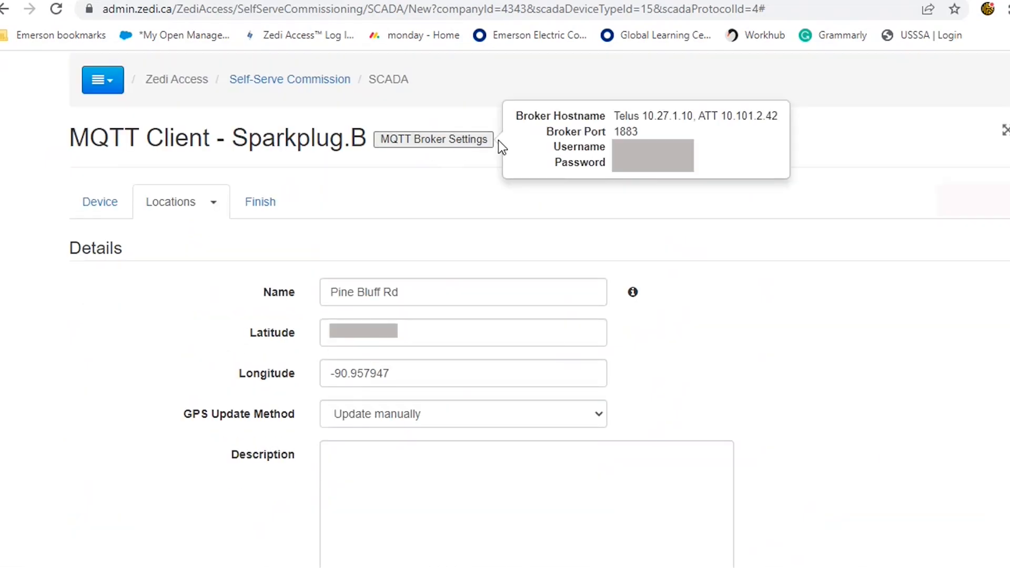
drag(514, 116, 606, 163)
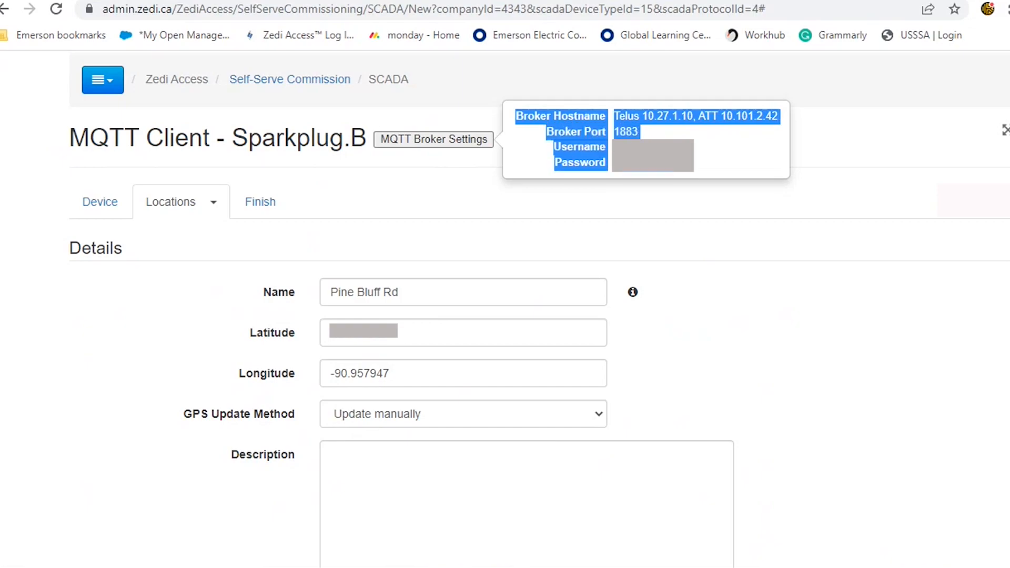
right_click(634, 152)
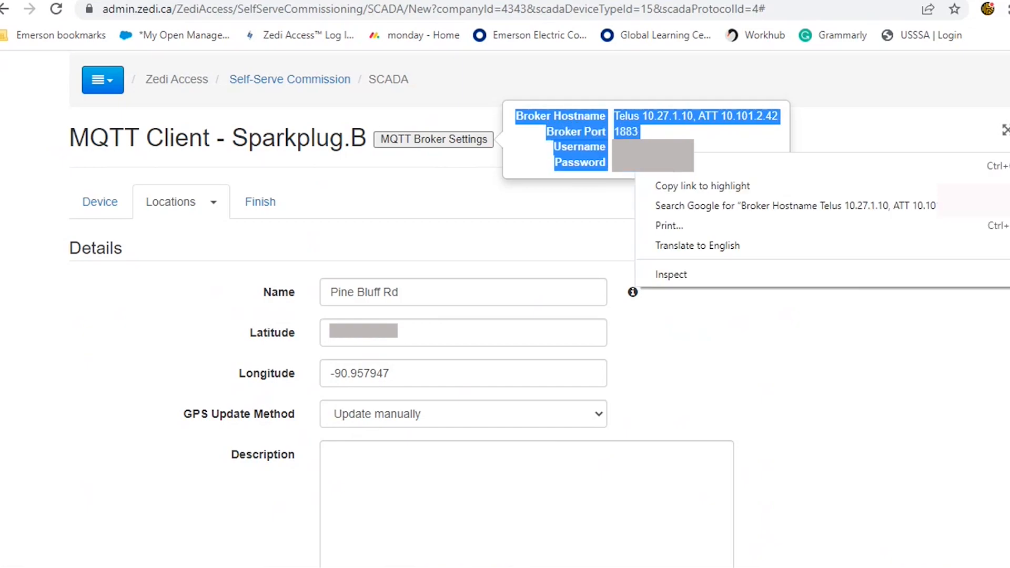
click(664, 164)
click(526, 206)
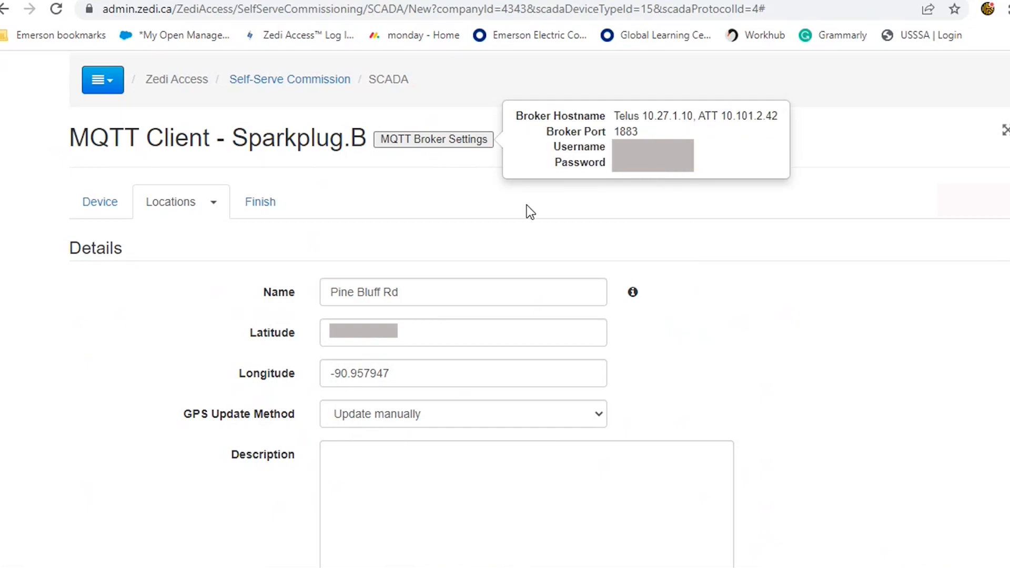
Finish commissioning the device from the Finish tab
click(267, 210)
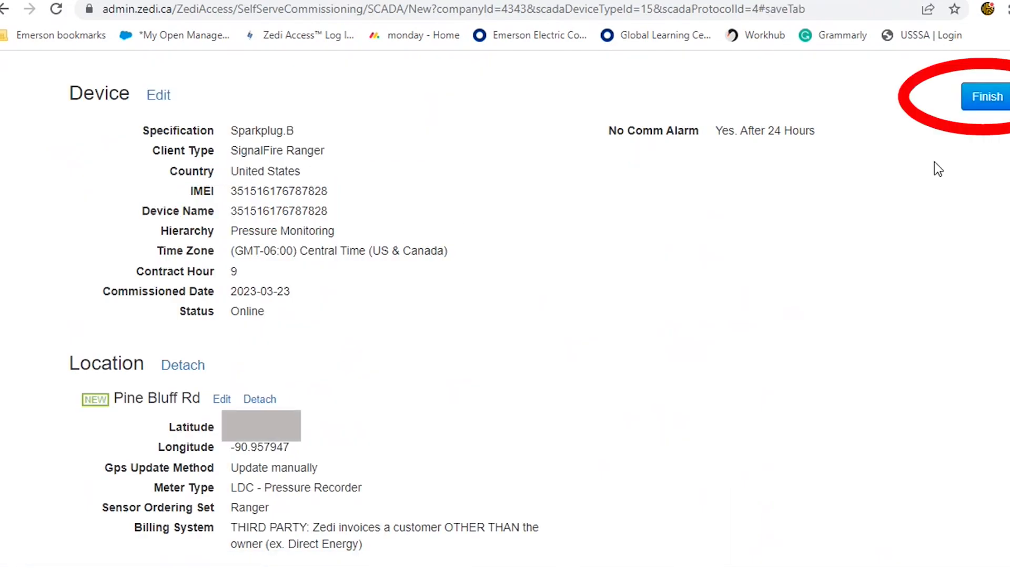
click(979, 101)
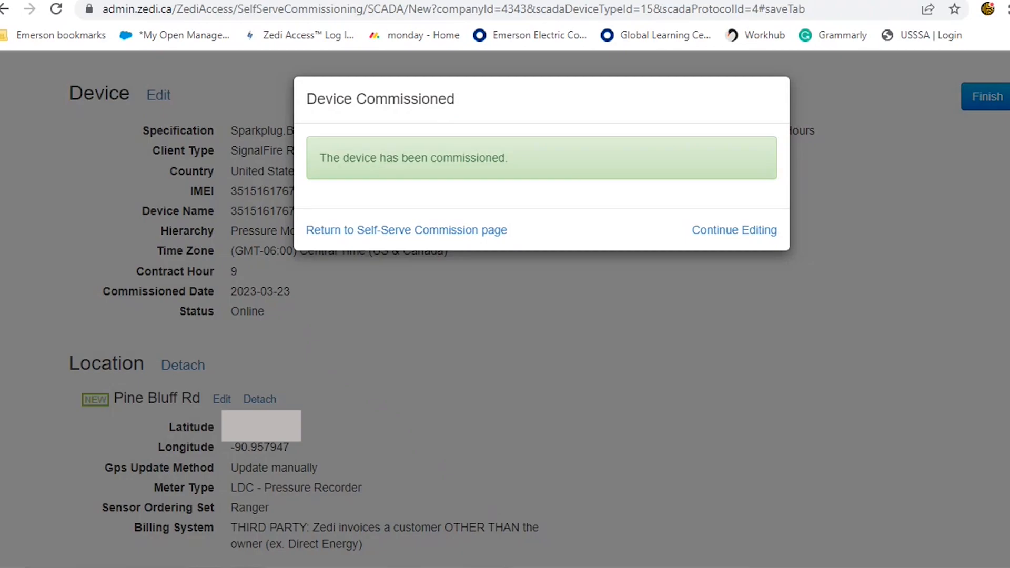
In the SignalFire Ranger tool, set the MQTT cloud service to Custom with broker 1 at 10.101.2.42, port 1883
drag(0, 13, 497, 14)
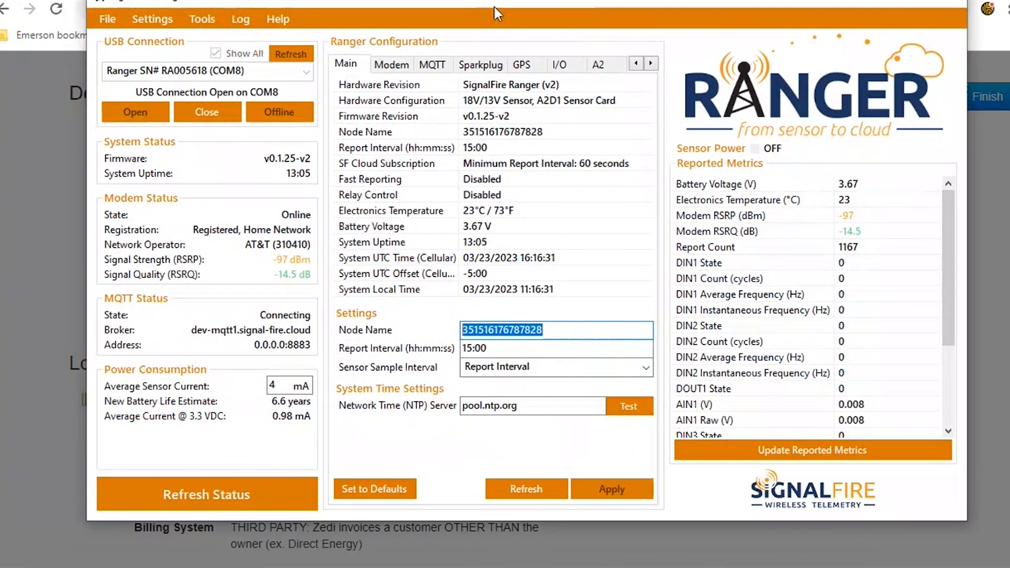
click(440, 67)
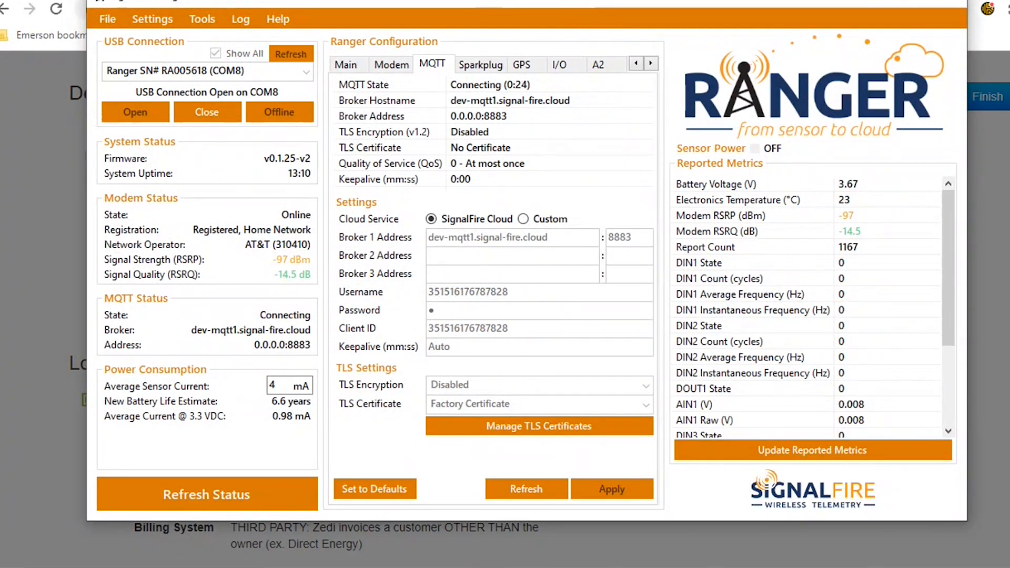
click(523, 219)
click(469, 239)
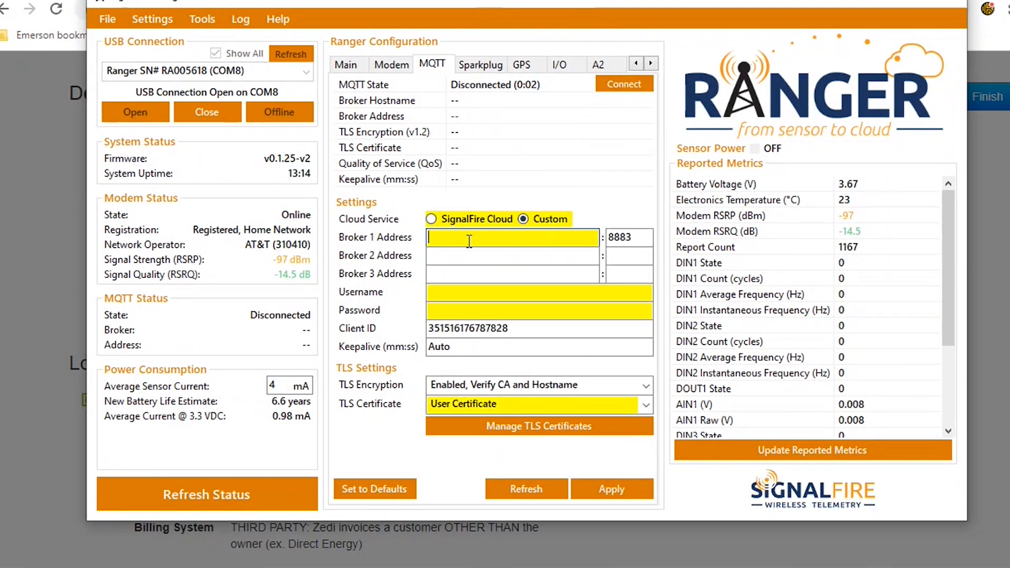
text(10.10)
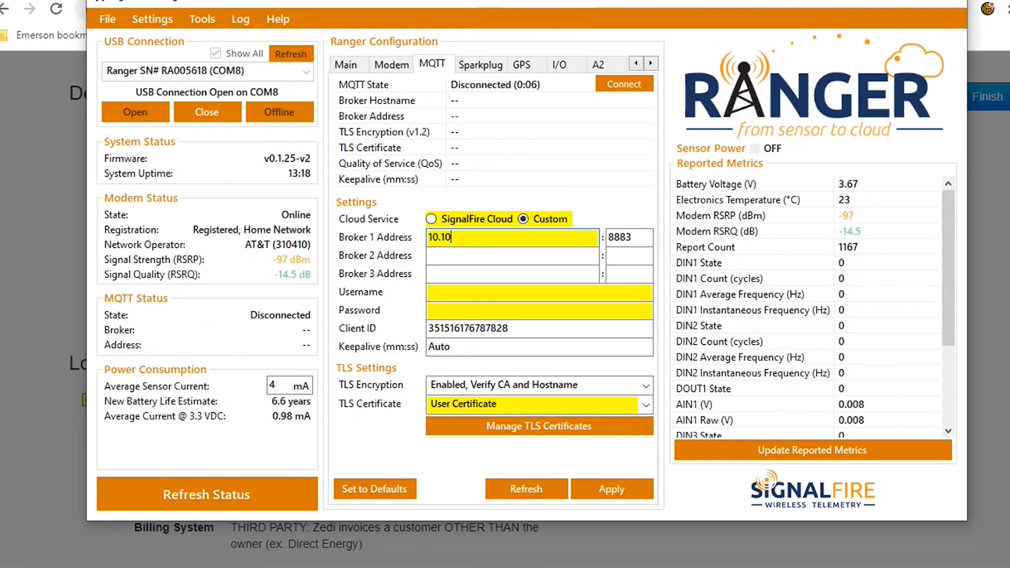
text(1.2.42)
click(614, 238)
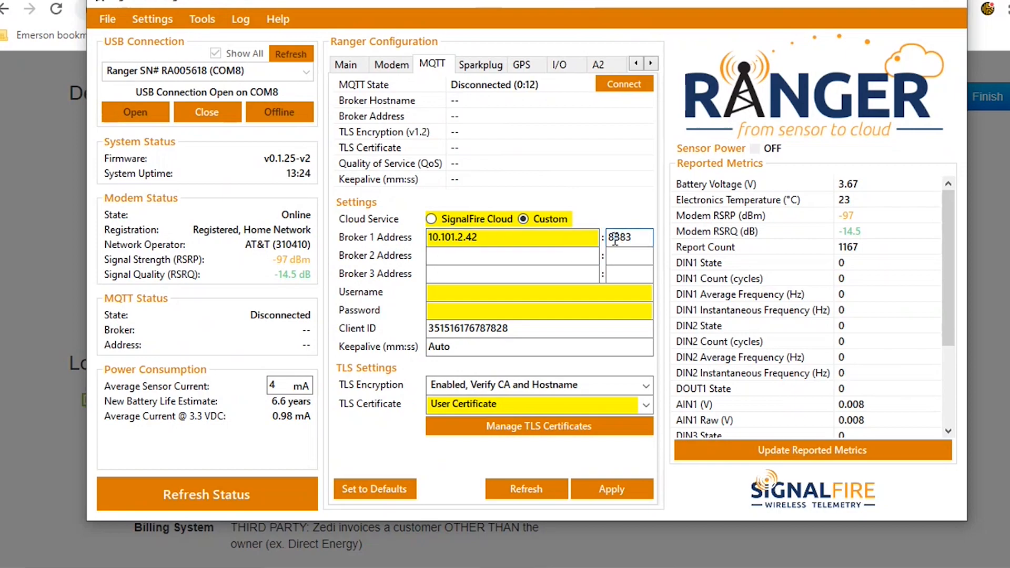
key(BackSpace)
text(1)
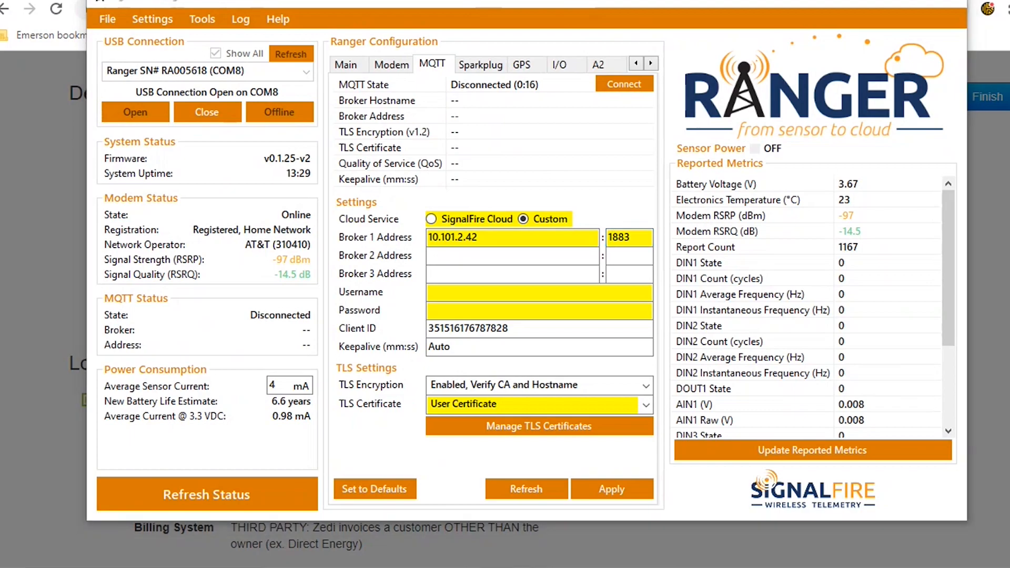
Paste the broker username and password into the MQTT settings and reveal the password
right_click(428, 293)
click(442, 364)
click(468, 314)
right_click(468, 314)
click(501, 387)
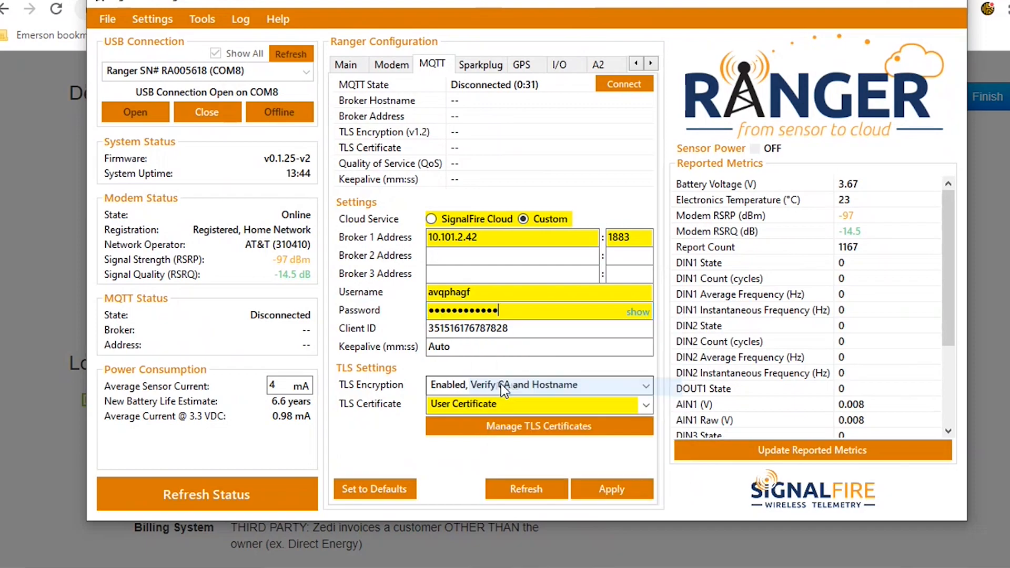
click(635, 312)
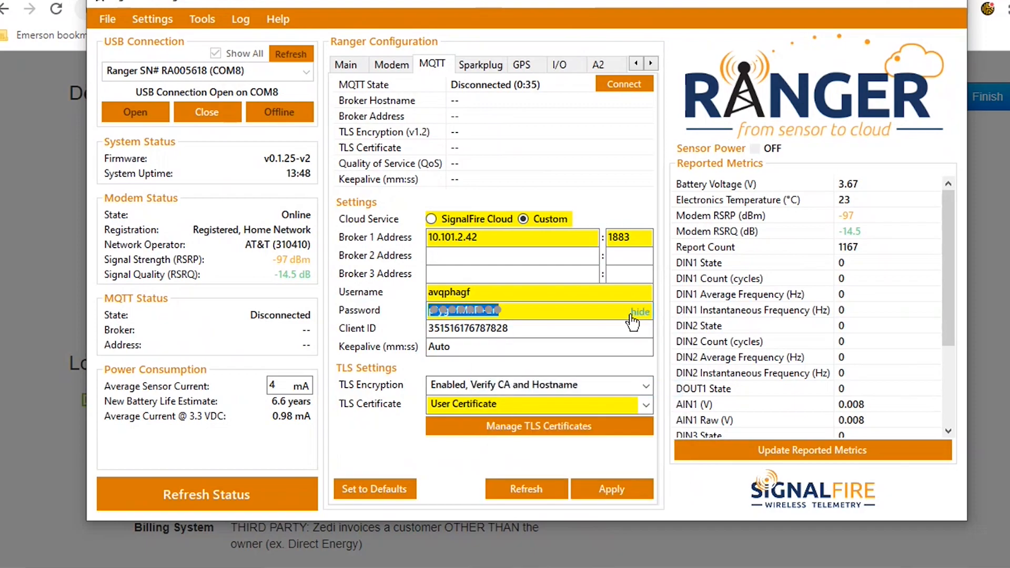
Disable TLS encryption, apply the MQTT settings and connect now
click(574, 387)
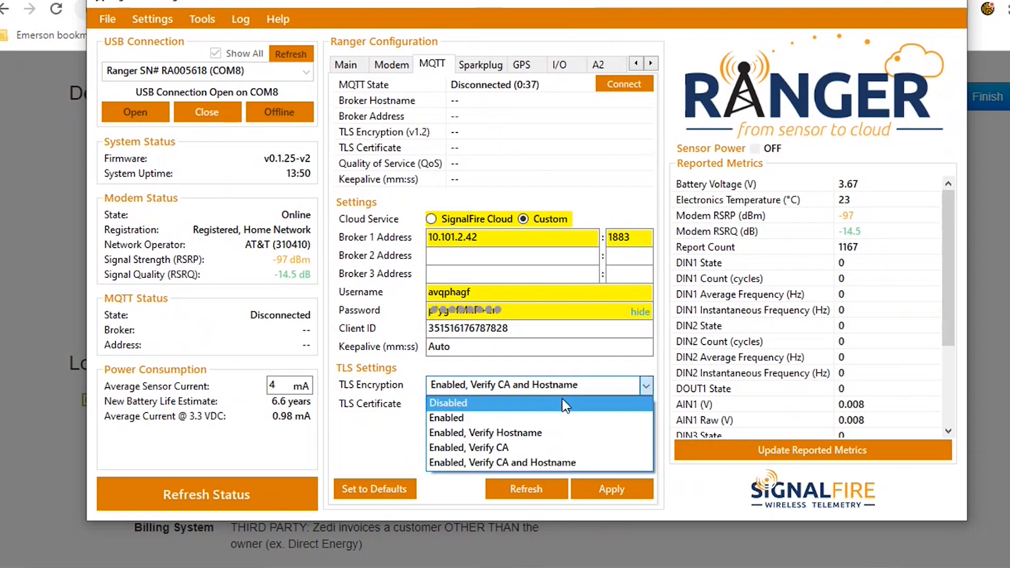
click(560, 400)
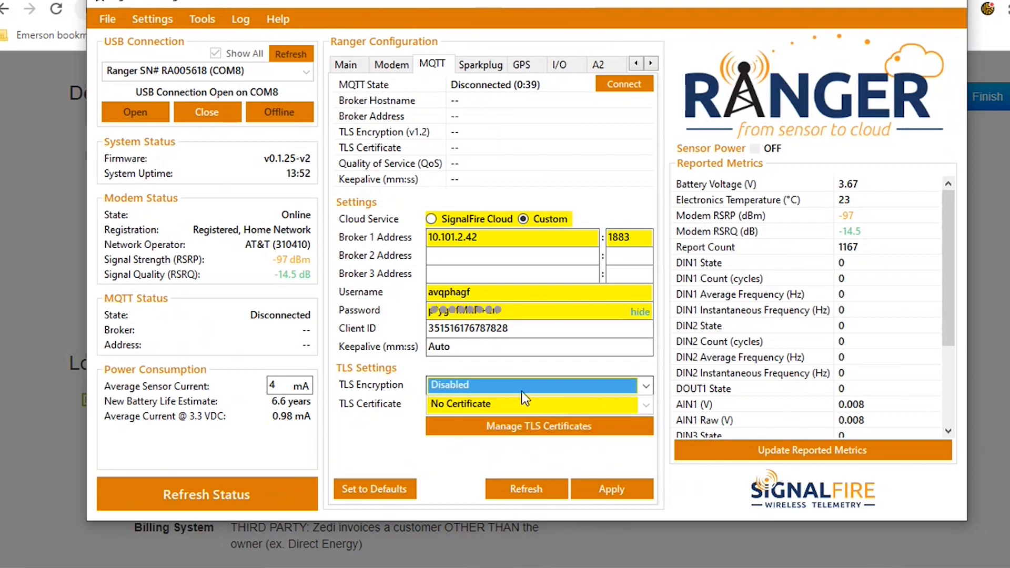
click(606, 491)
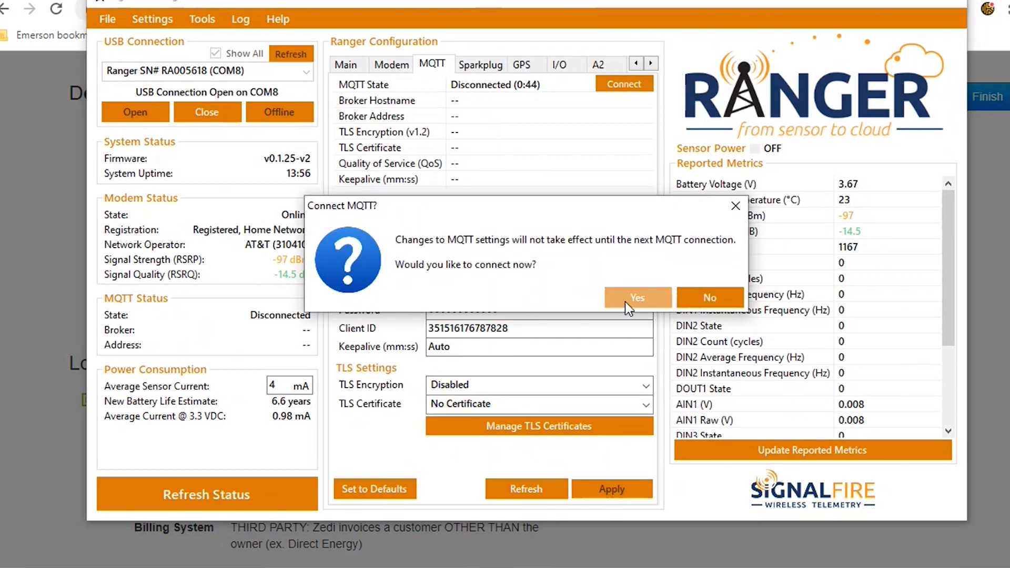
click(625, 301)
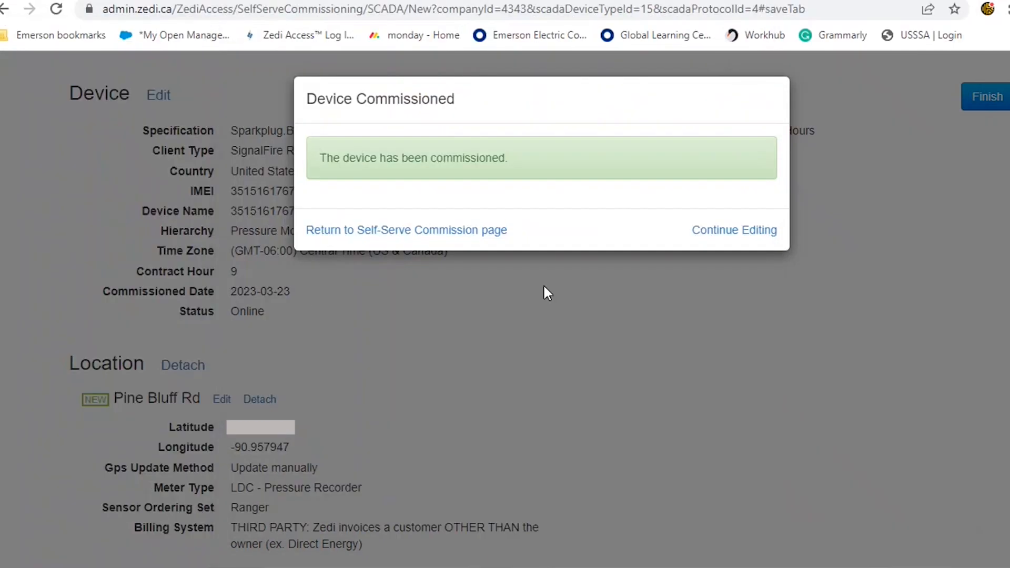
Back in Zedi Access, continue editing the Pine Bluff Rd location and set the Battery tag's sensor type to Battery Voltage
click(730, 238)
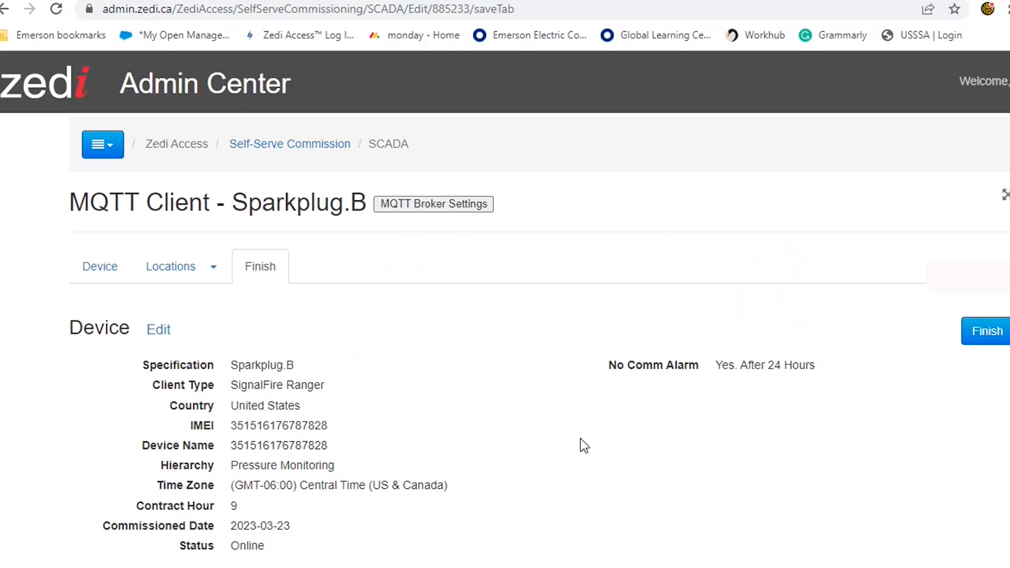
click(183, 274)
click(188, 299)
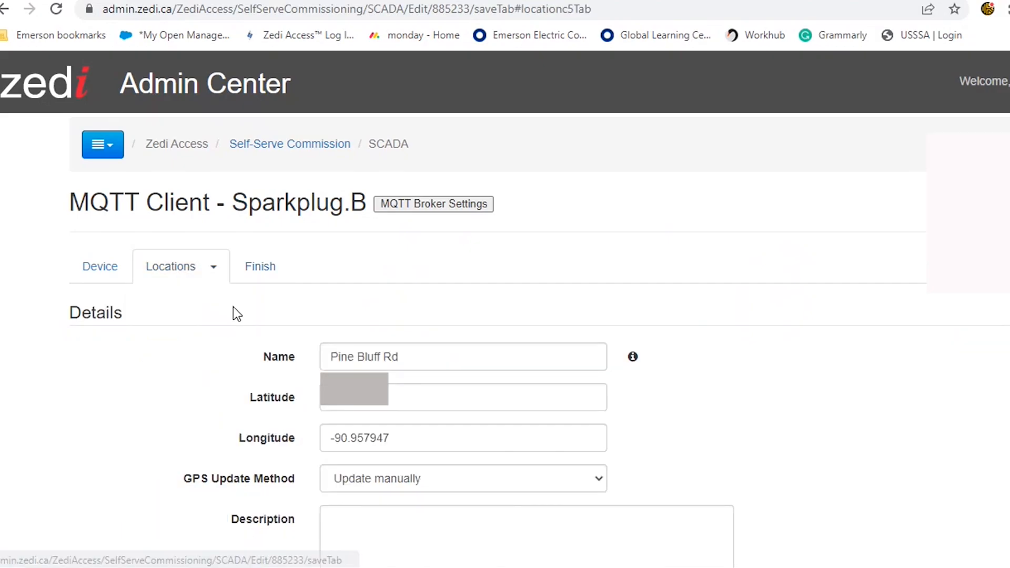
scroll(232, 313, down, 8)
scroll(241, 499, down, 7)
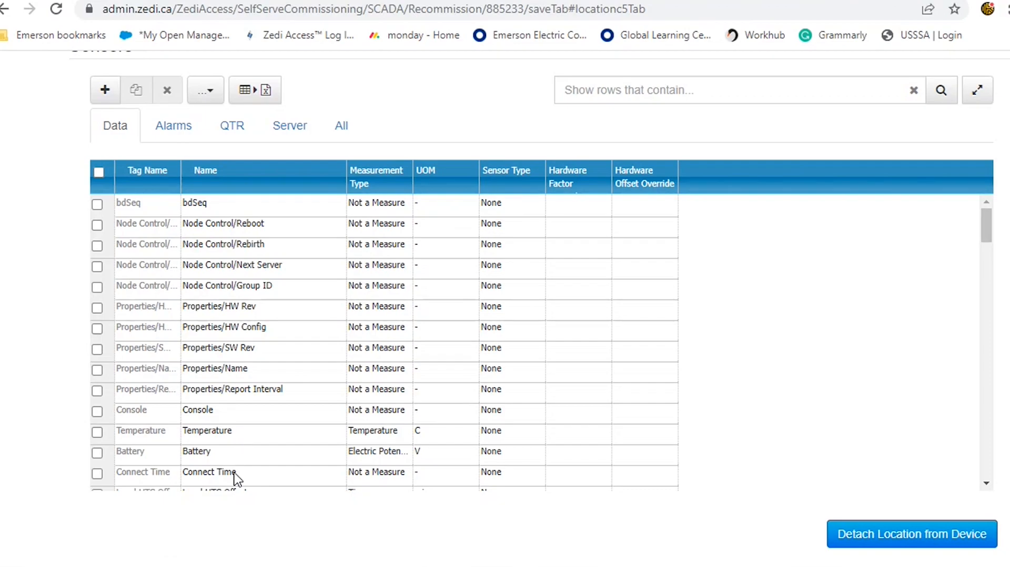
scroll(261, 423, down, 2)
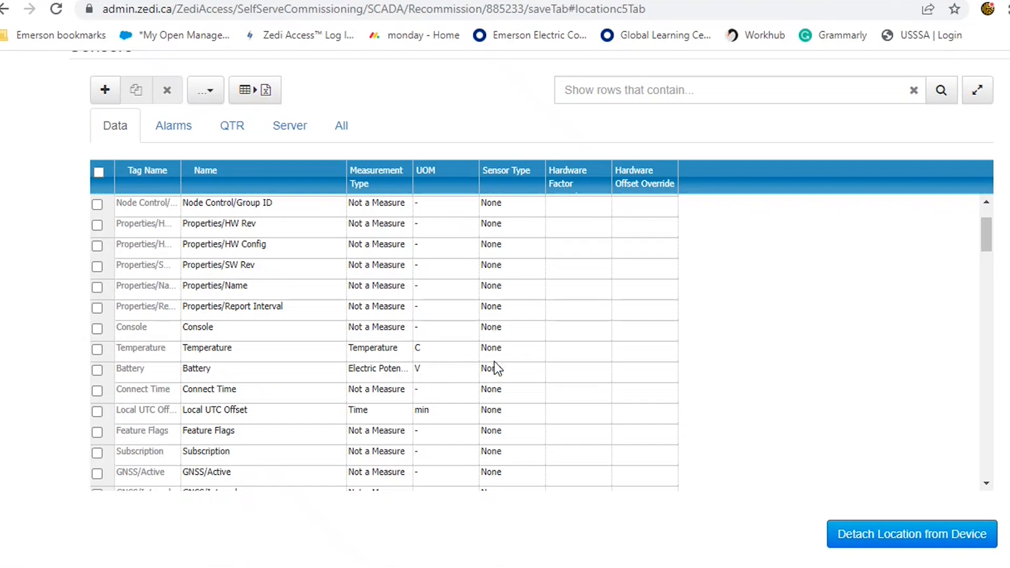
click(522, 375)
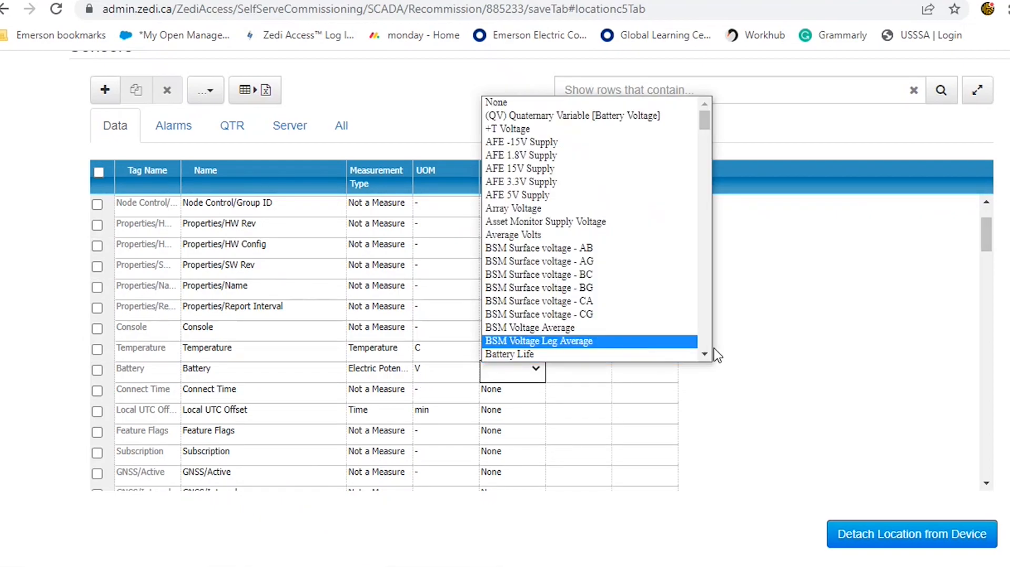
scroll(654, 333, down, 1)
click(650, 339)
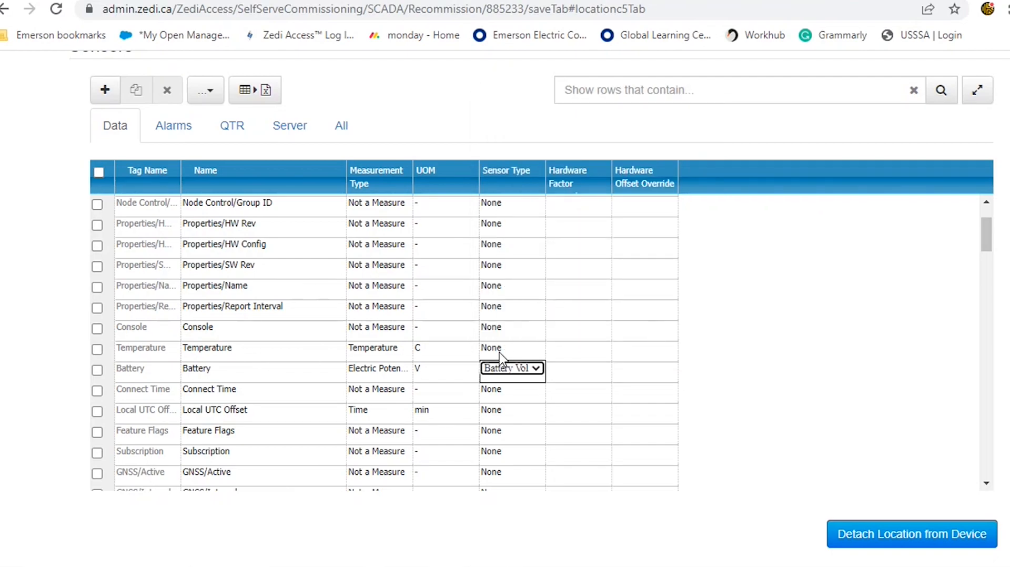
Set the Temperature tag's sensor type to Board Temperature
click(513, 350)
click(515, 351)
scroll(547, 323, down, 5)
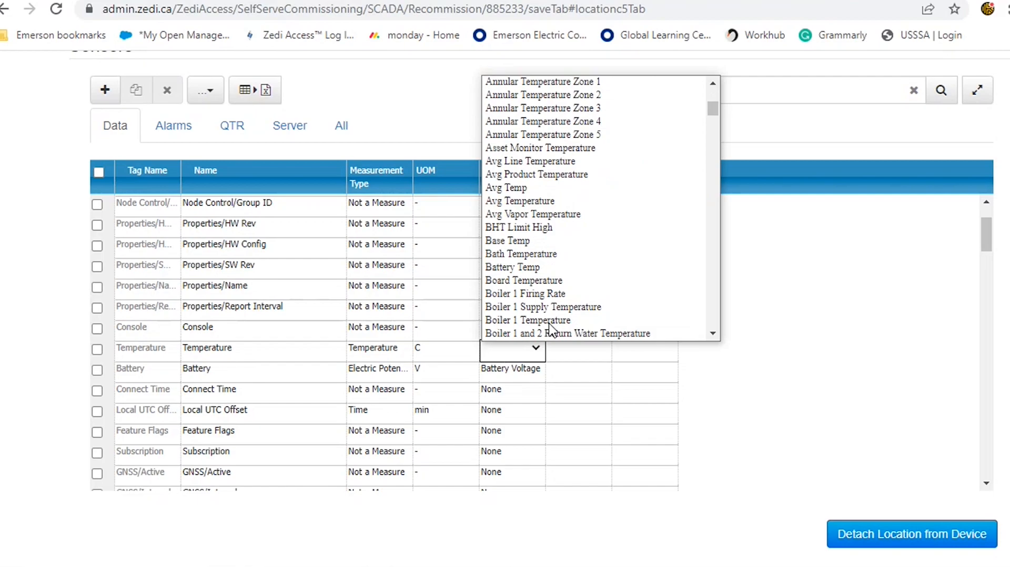
click(536, 282)
Rename the Modem/RSRP tag to Signal Strength and set its sensor type to Signal Strength
scroll(327, 347, down, 3)
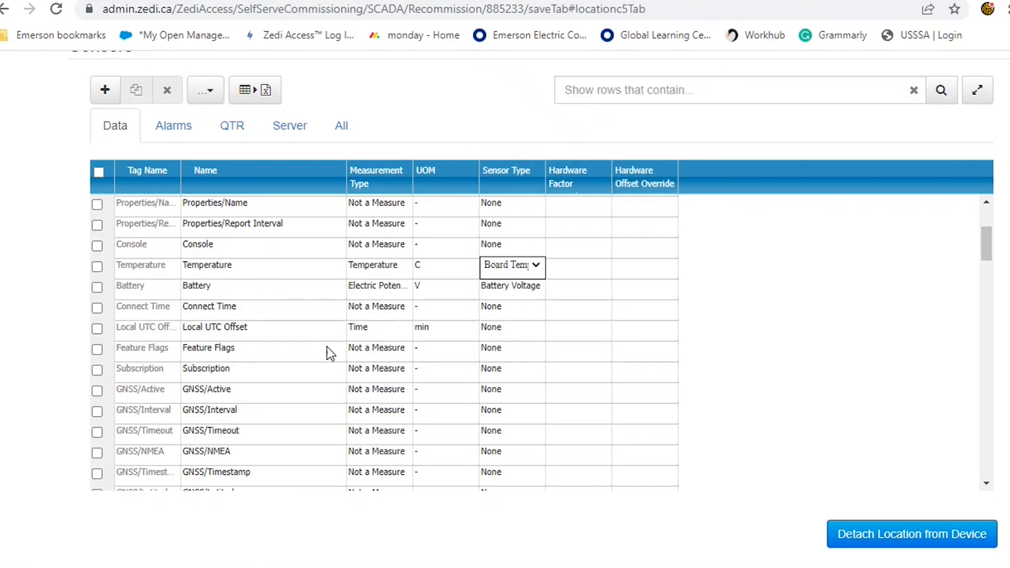
scroll(289, 297, down, 2)
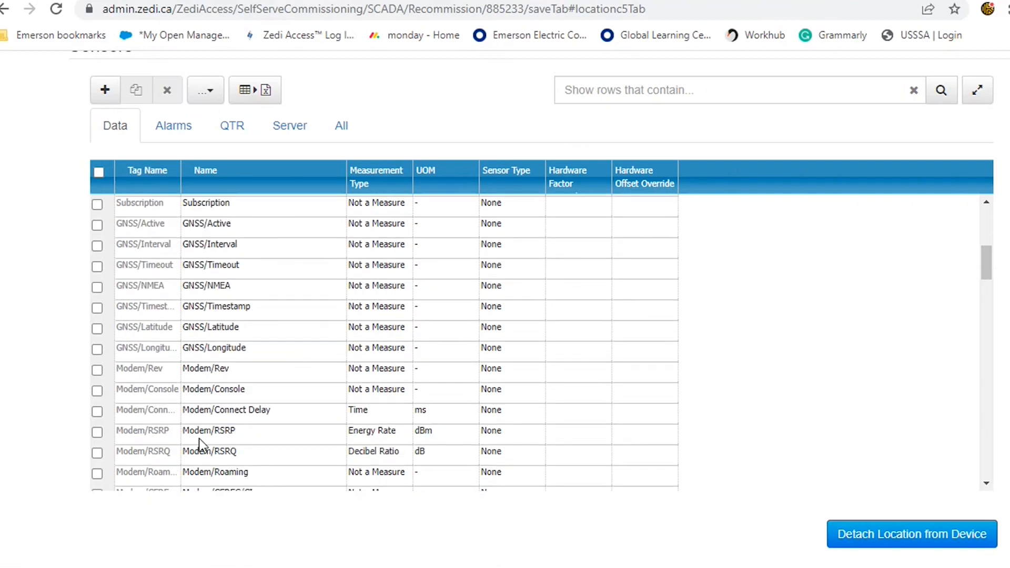
double_click(242, 435)
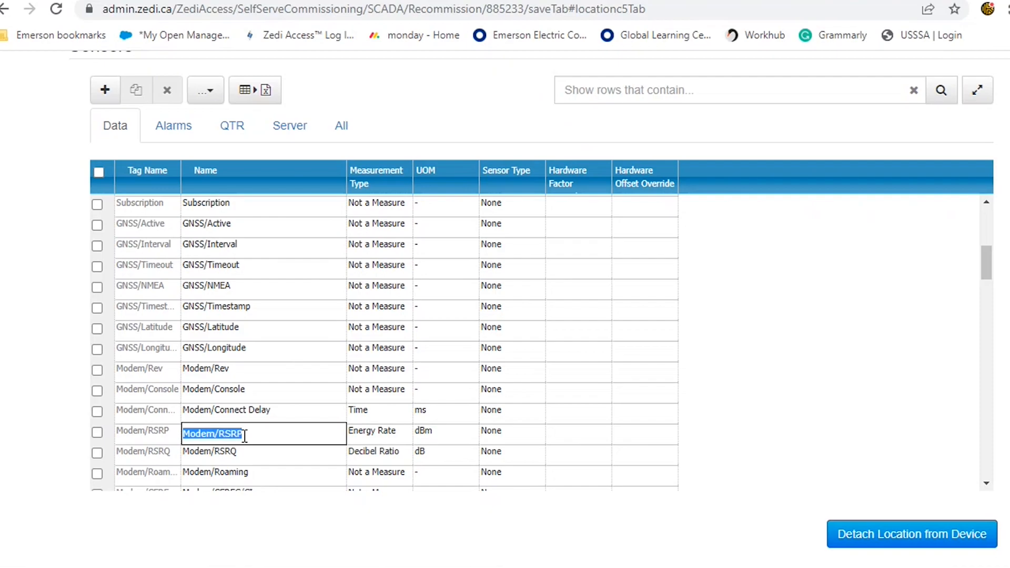
text(Signal Strength)
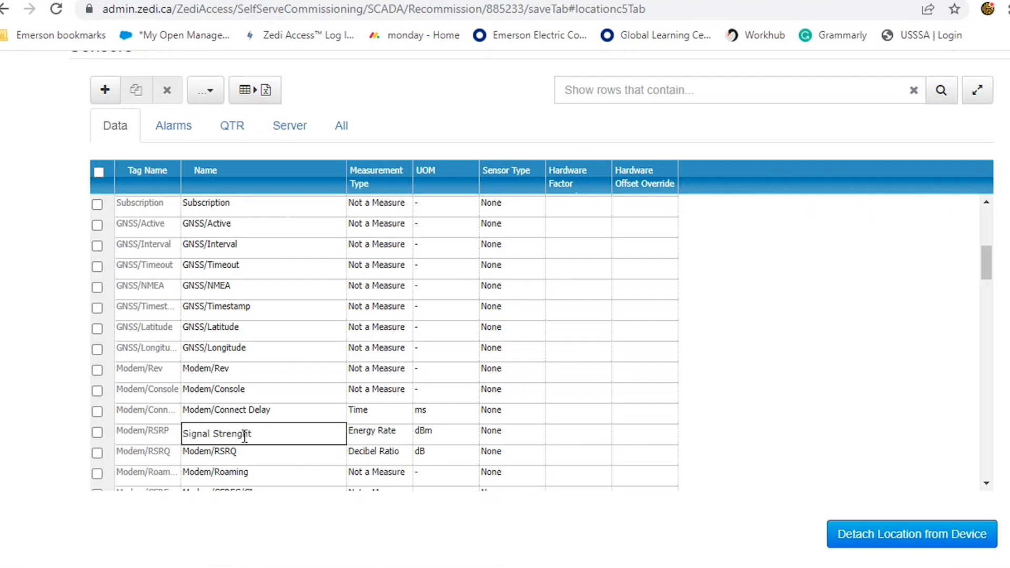
click(506, 437)
click(528, 437)
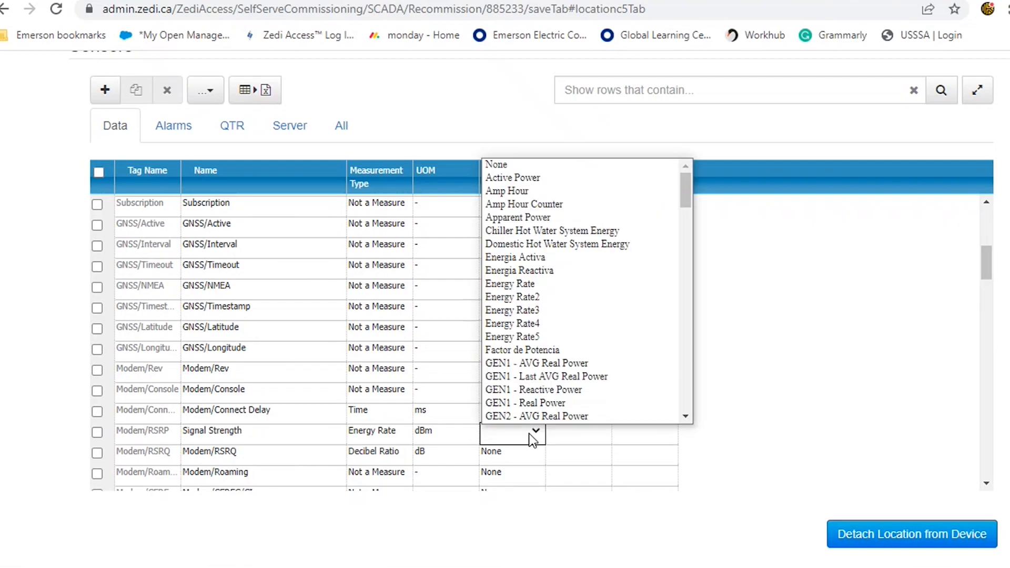
drag(687, 209, 686, 403)
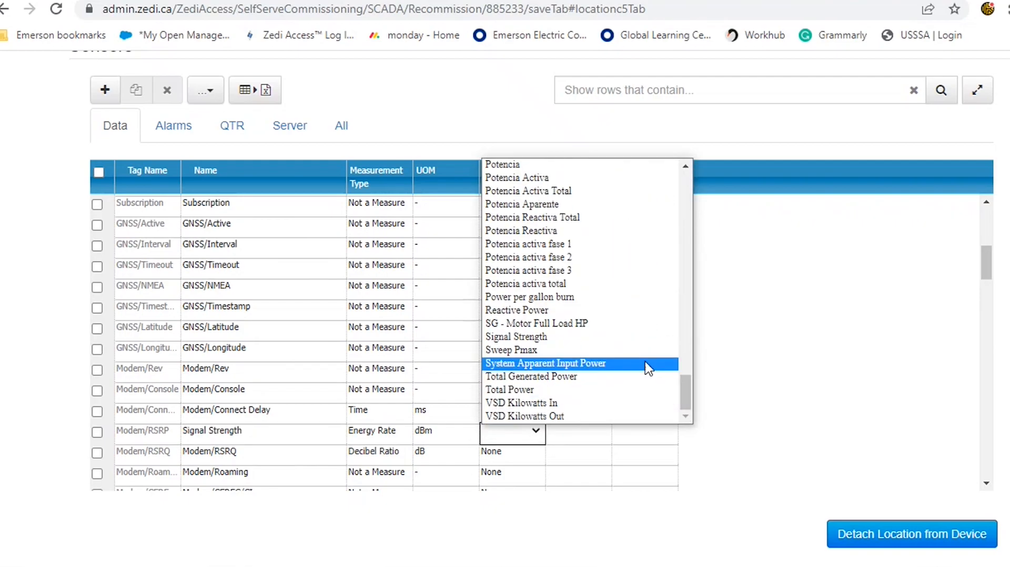
click(641, 341)
Rename the Modem/RSRQ tag to Signal Quality and set its sensor type to Signal Strength (RSSI)
click(268, 454)
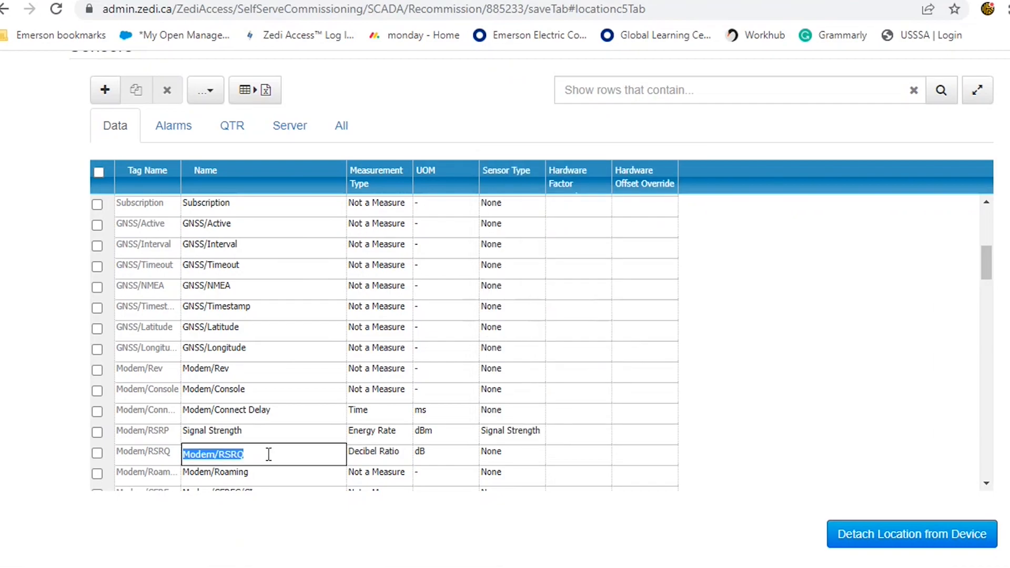
text(Sig)
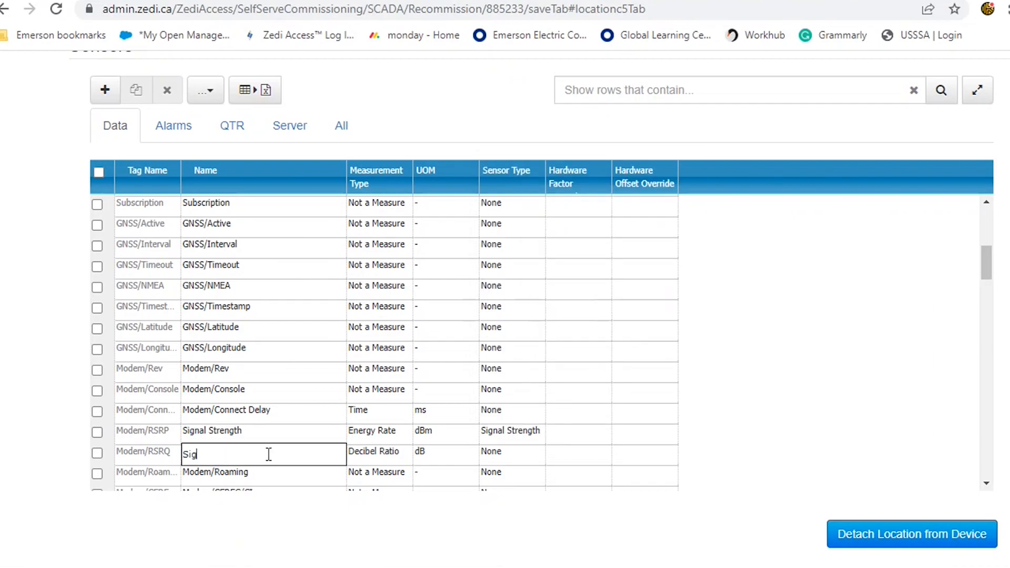
text(nal Quality)
click(492, 460)
click(516, 454)
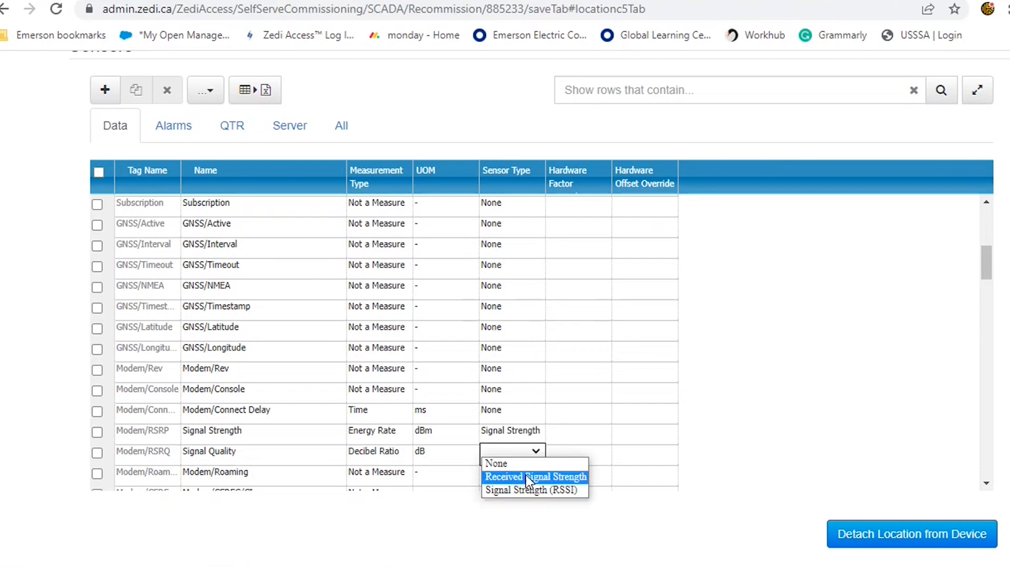
click(521, 491)
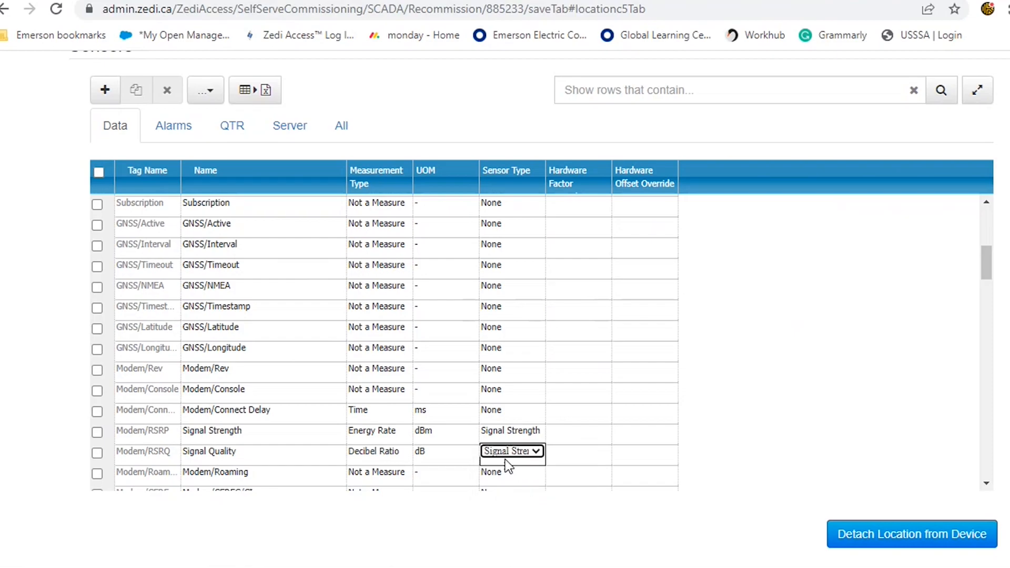
Rename the Dev1/AIN1 tag to Inlet Pressure and set its sensor type to Inlet Pressure
key(Return)
drag(988, 271, 996, 342)
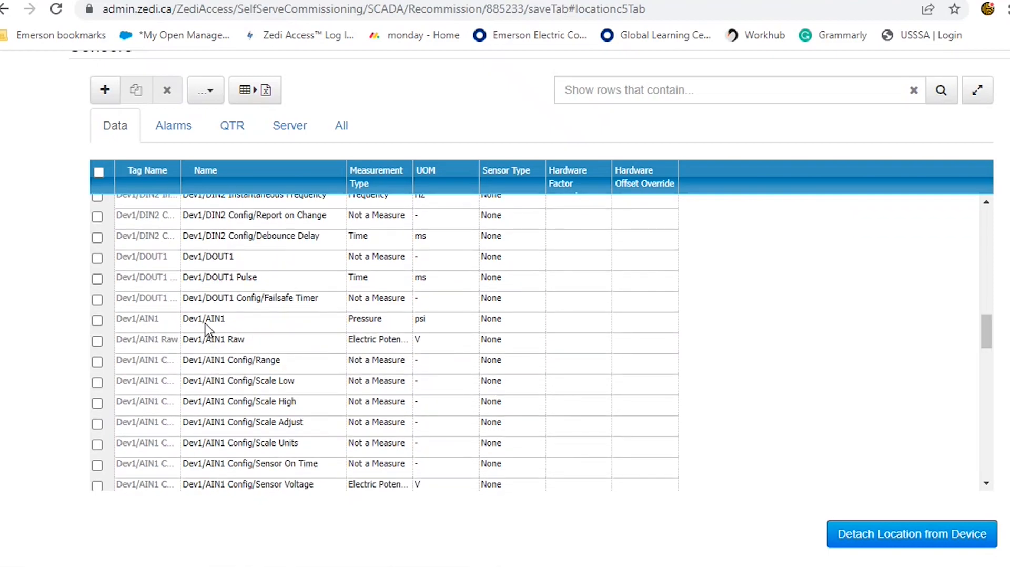
click(241, 322)
text(In)
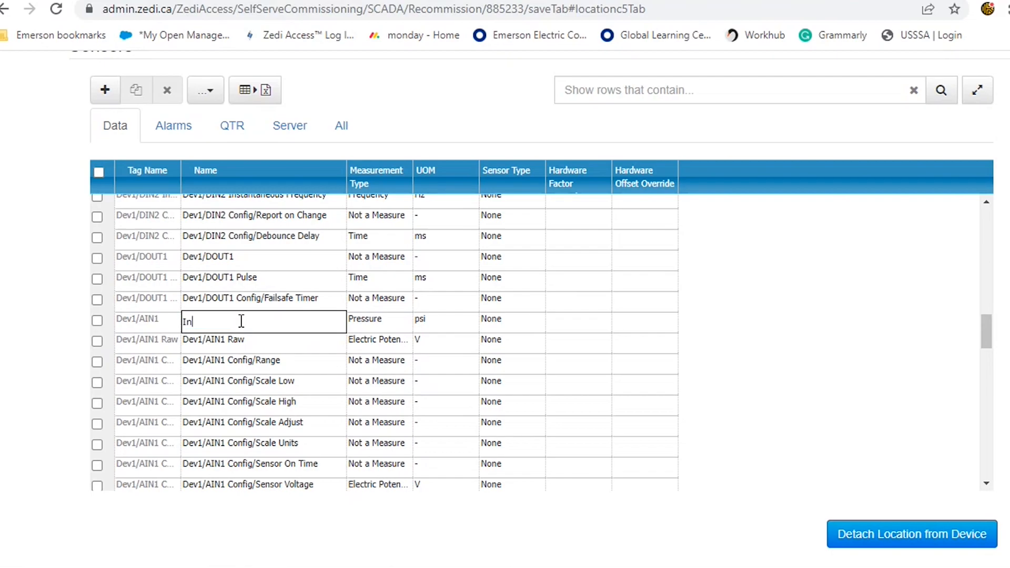
text(let Pressure)
click(522, 320)
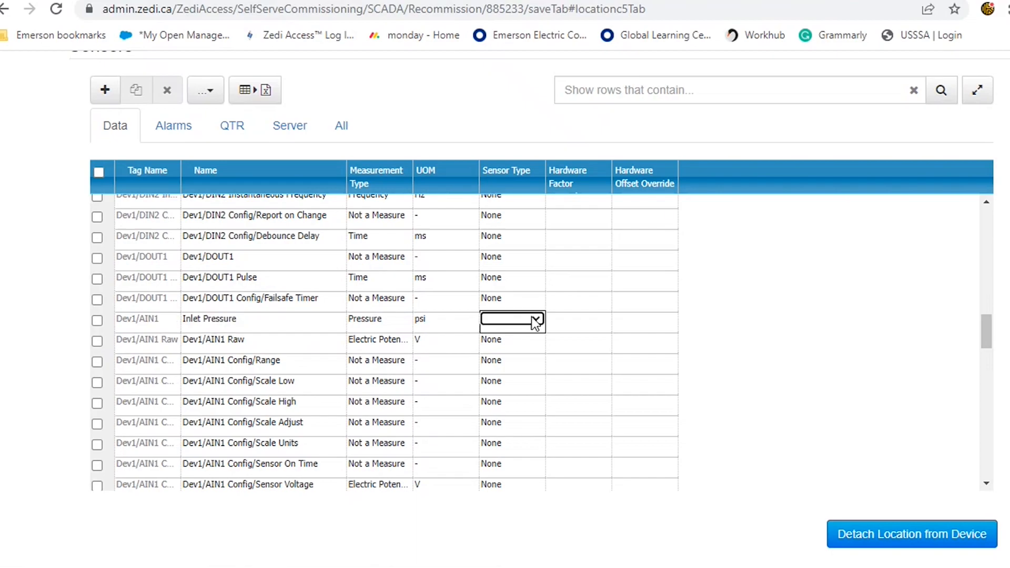
click(535, 319)
scroll(698, 81, down, 5)
drag(698, 81, 702, 171)
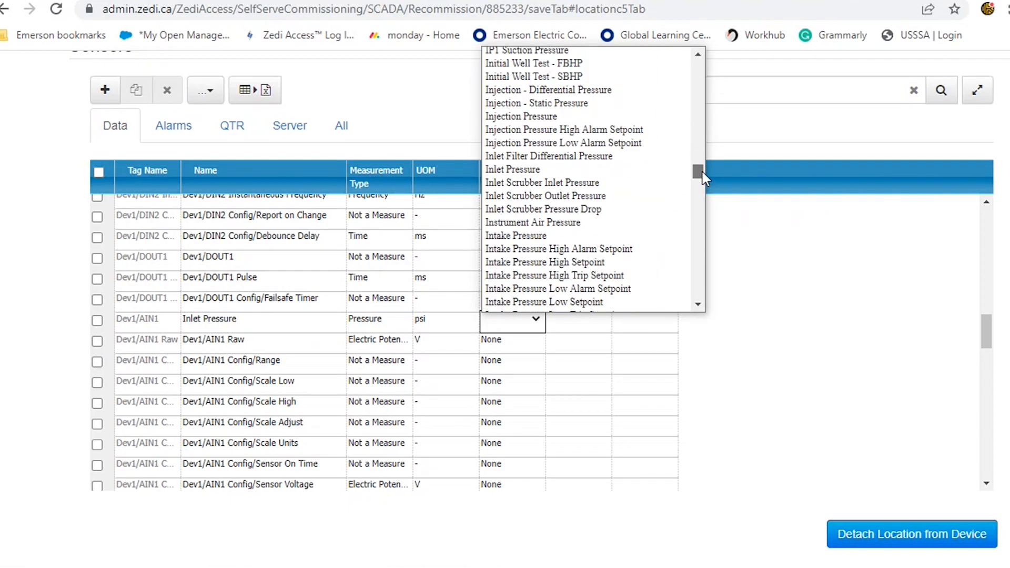
click(666, 167)
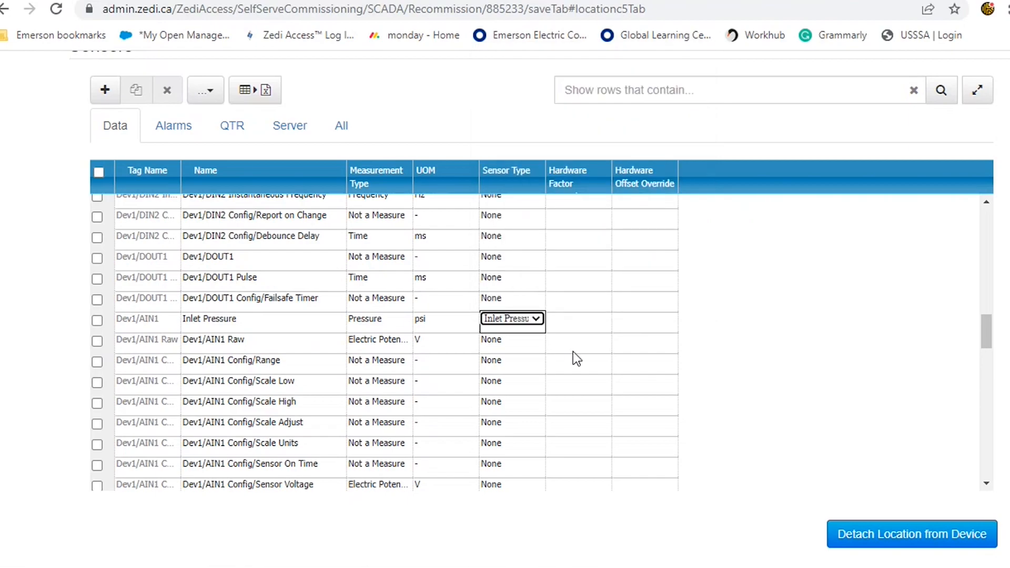
Rename the AIN2 tag to Outlet Pressure and set its sensor type to Outlet Pressure
scroll(307, 412, down, 6)
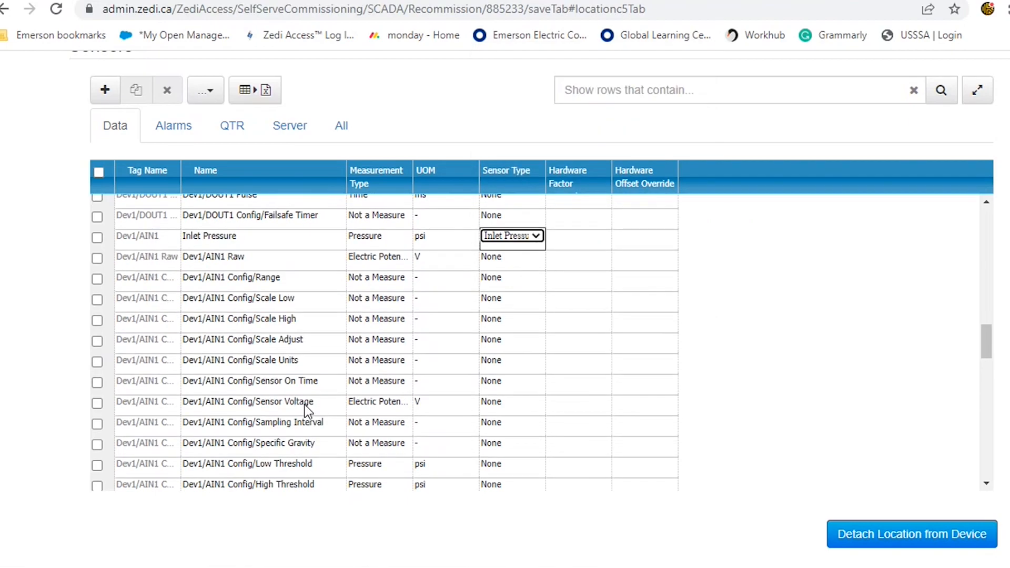
scroll(304, 407, down, 5)
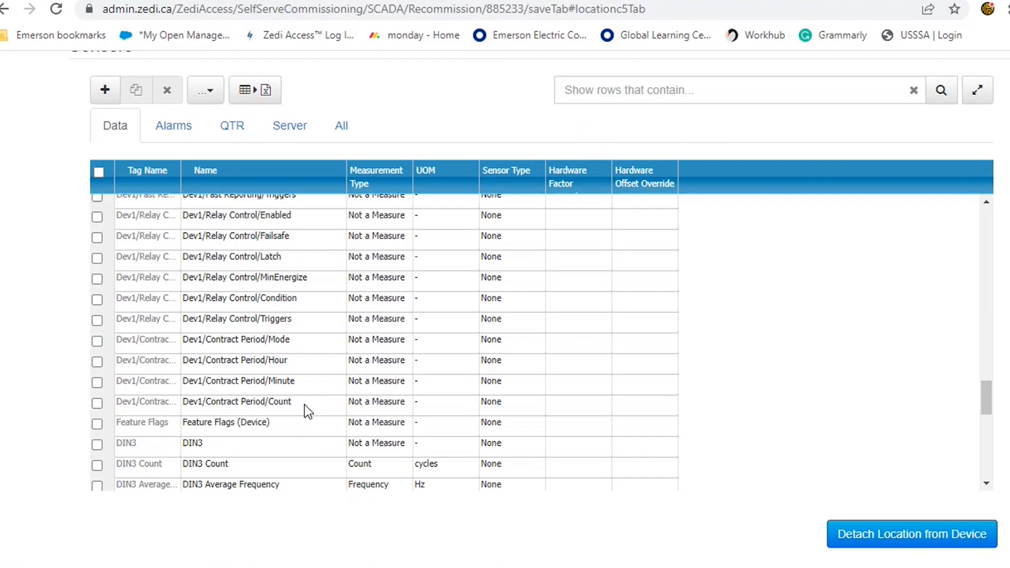
scroll(304, 386, down, 3)
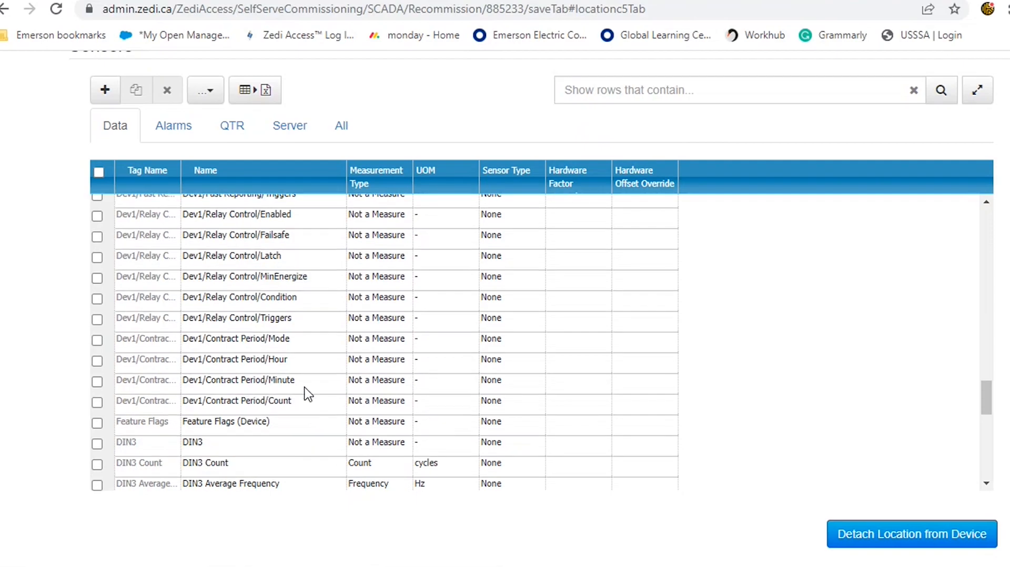
double_click(264, 405)
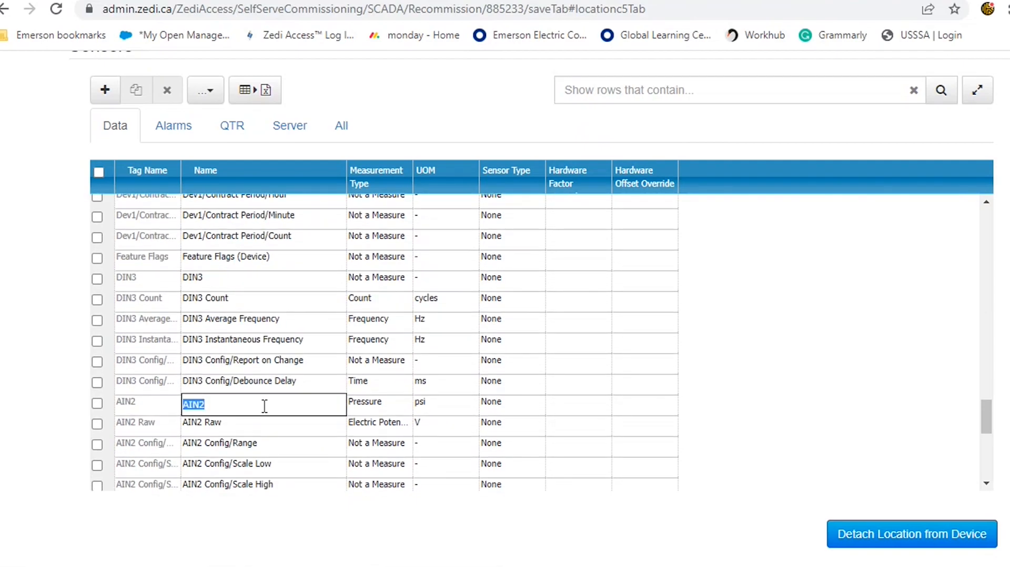
text(Outlet Pressure)
click(496, 406)
click(535, 403)
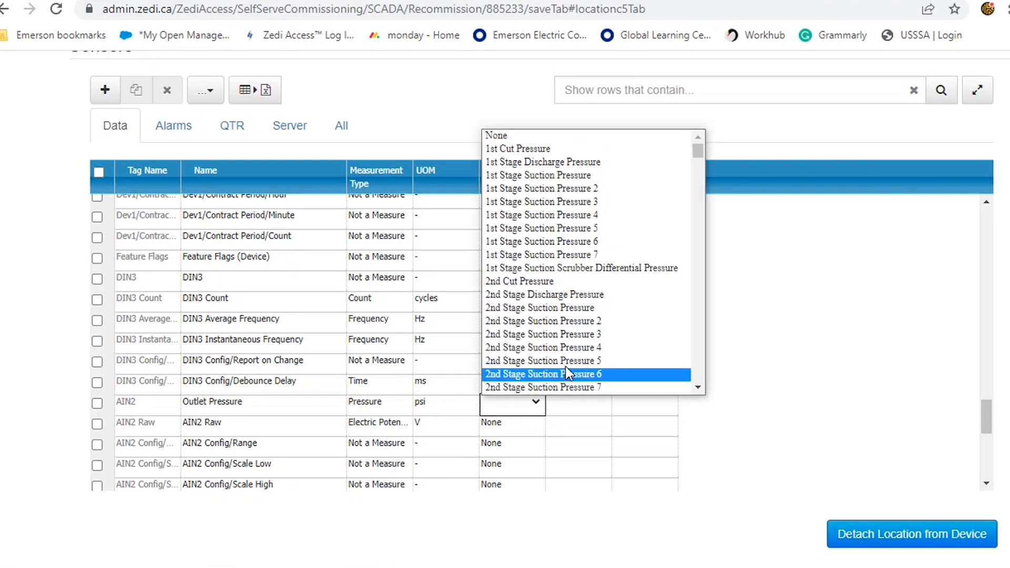
scroll(566, 366, down, 20)
scroll(568, 370, down, 20)
scroll(571, 371, down, 20)
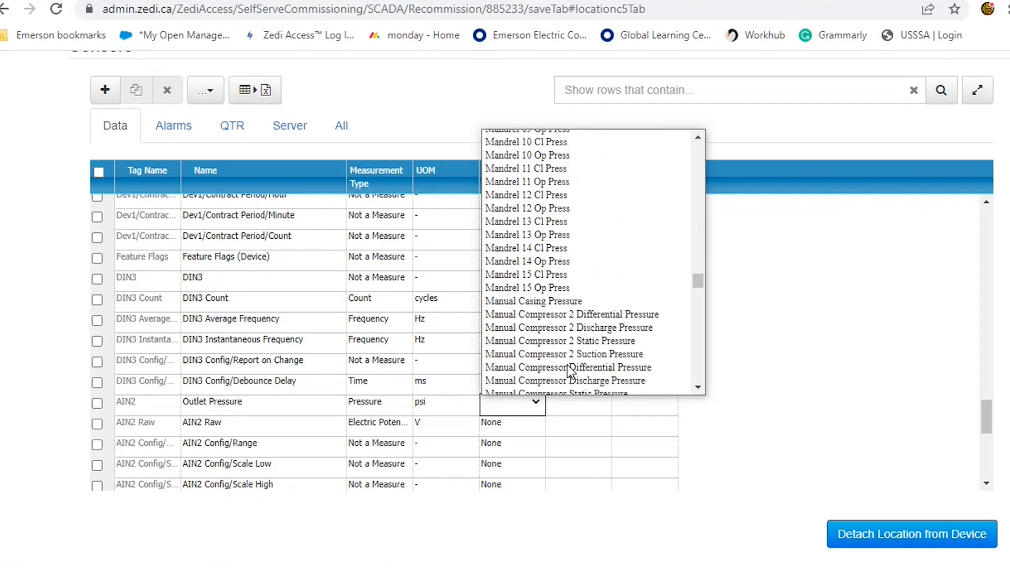
scroll(568, 368, down, 8)
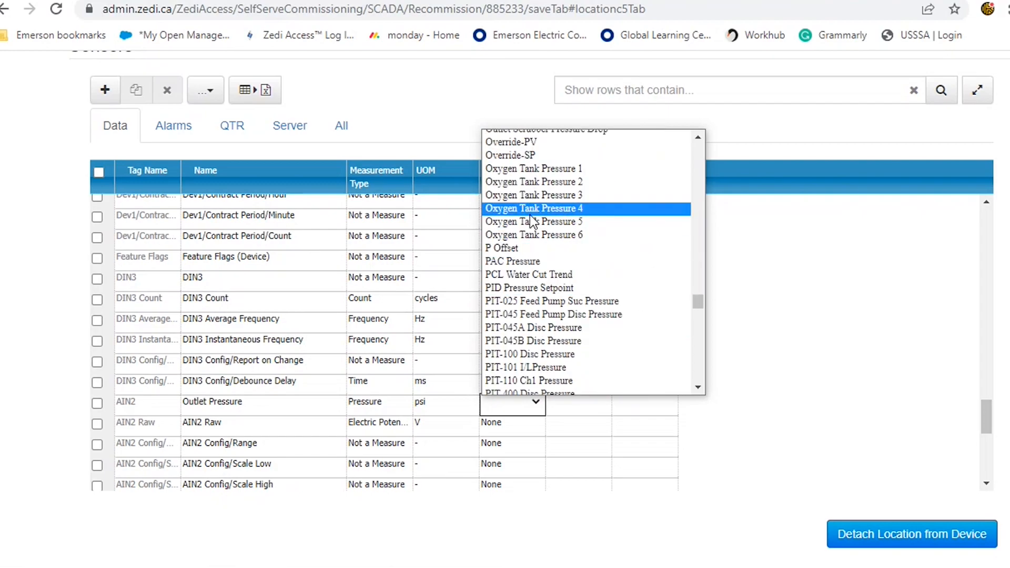
scroll(532, 220, up, 4)
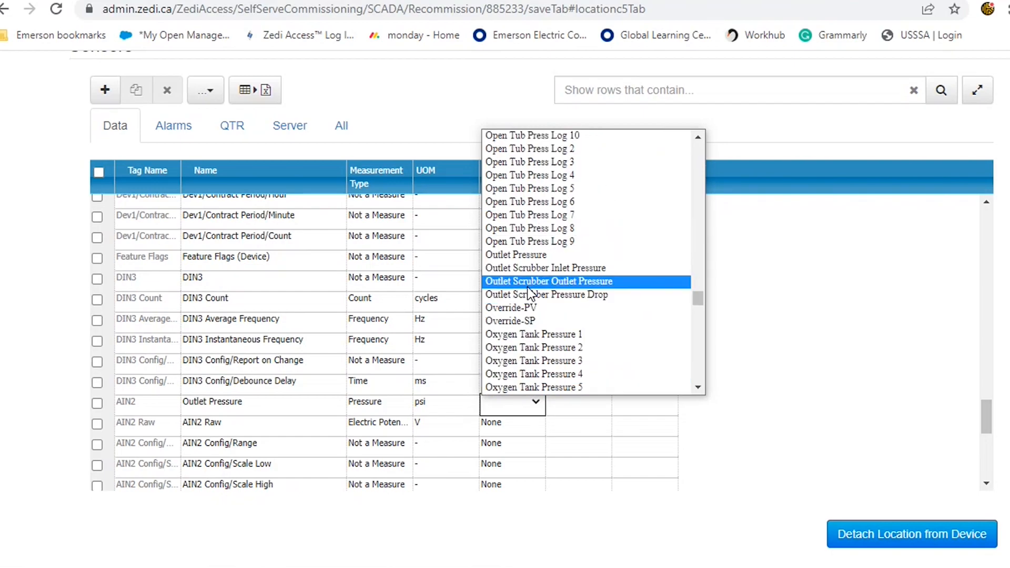
click(525, 255)
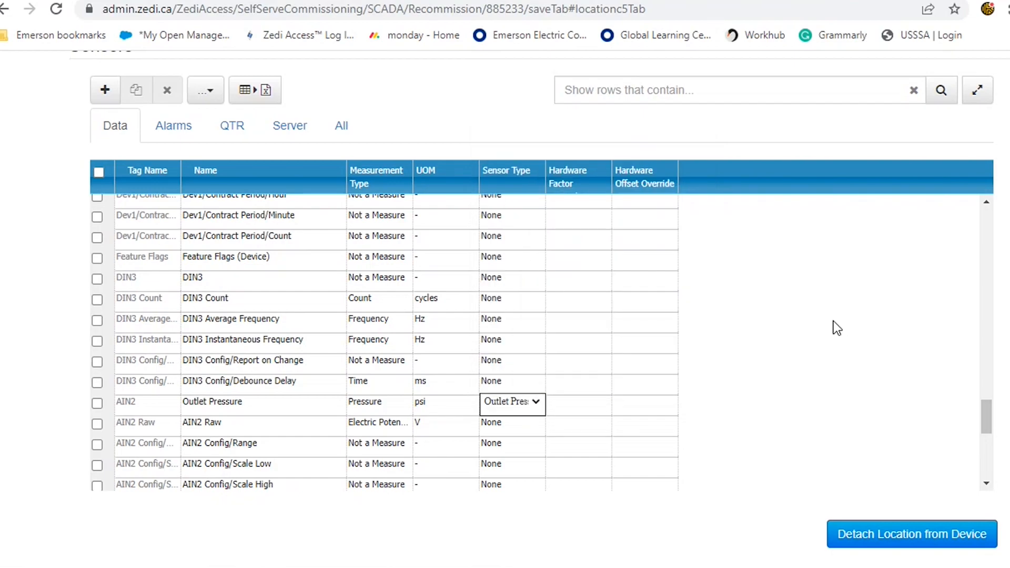
Finish the commissioning of the Pine Bluff Rd location
drag(990, 424, 985, 220)
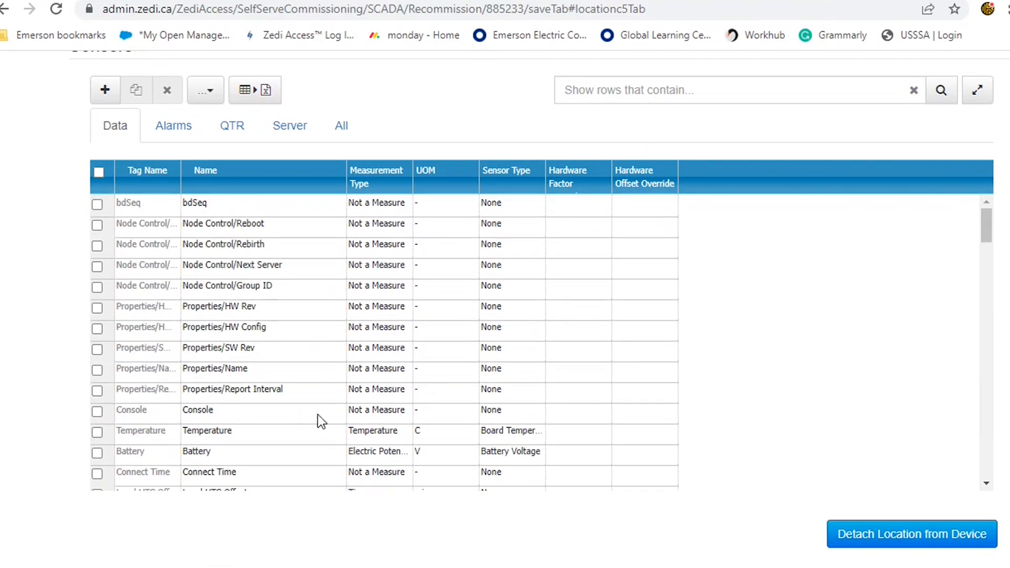
scroll(318, 414, up, 4)
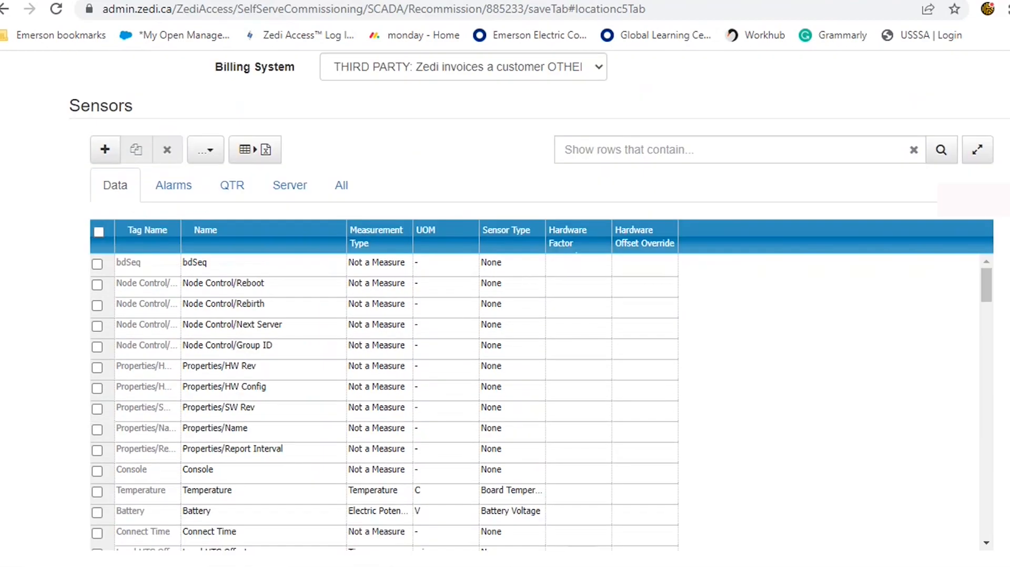
scroll(540, 309, up, 7)
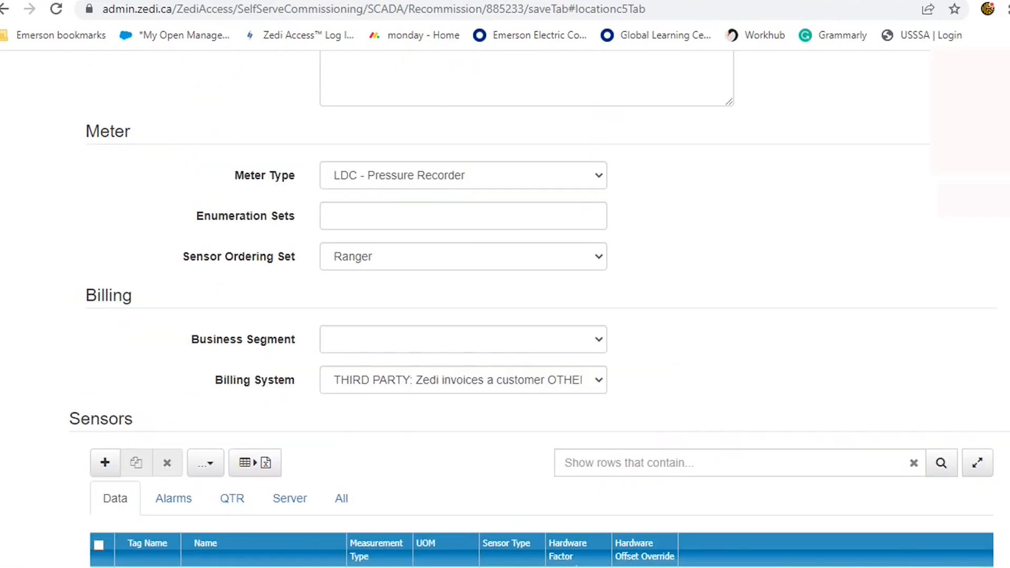
scroll(540, 309, up, 6)
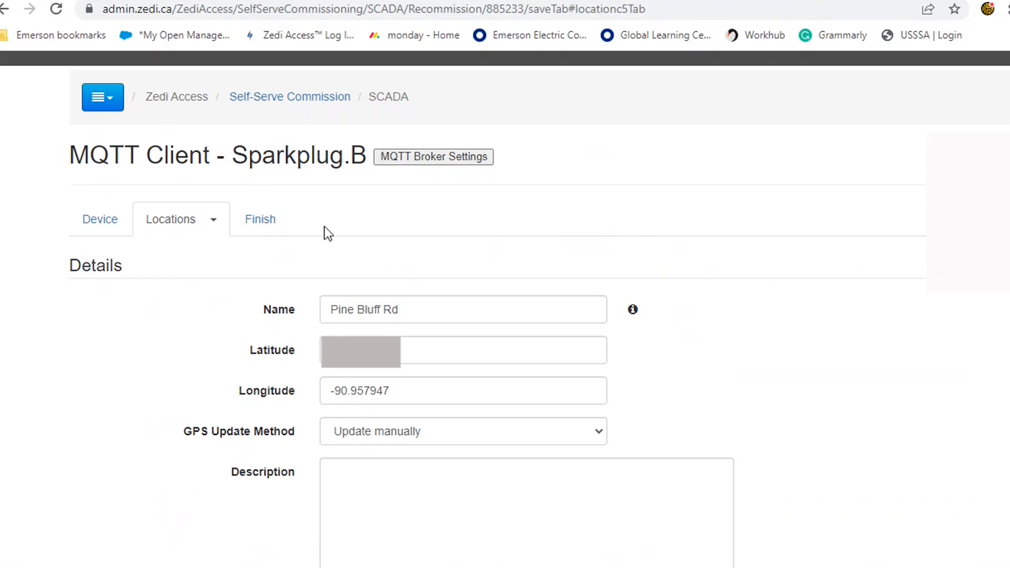
click(265, 221)
click(988, 79)
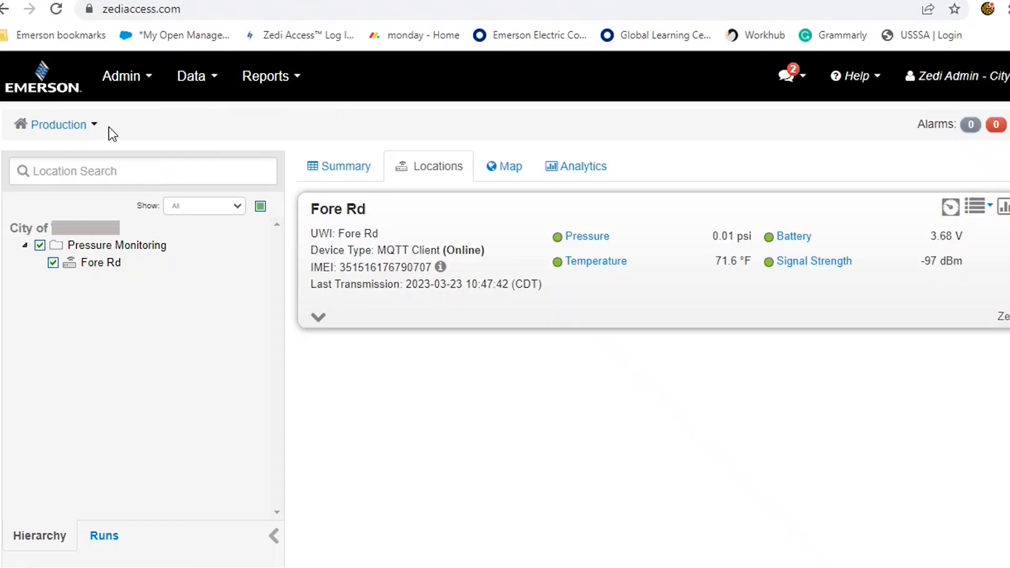
Select the Pine Bluff Rd location in the hierarchy and open its SCADA screen dashboard
click(57, 11)
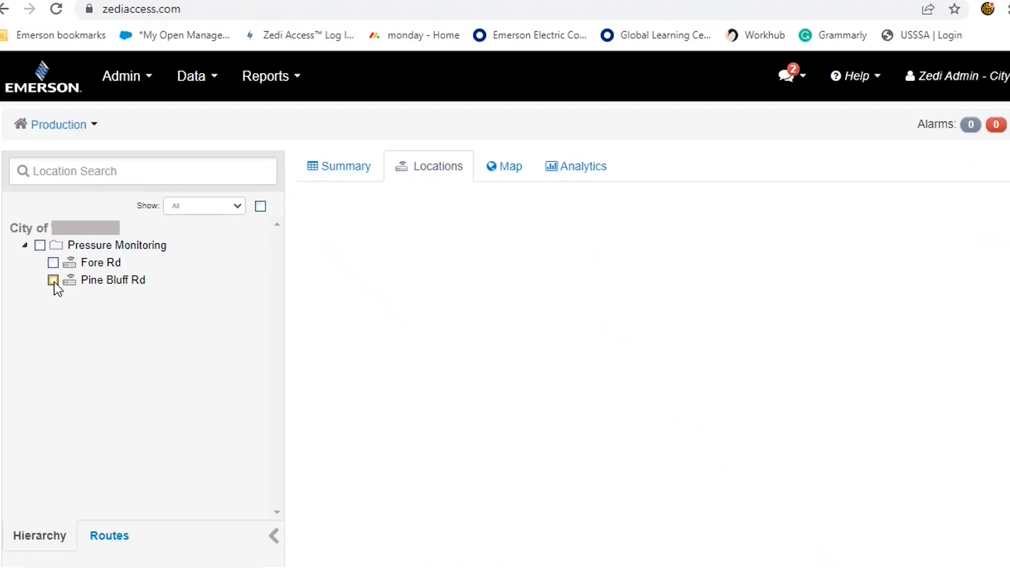
click(54, 281)
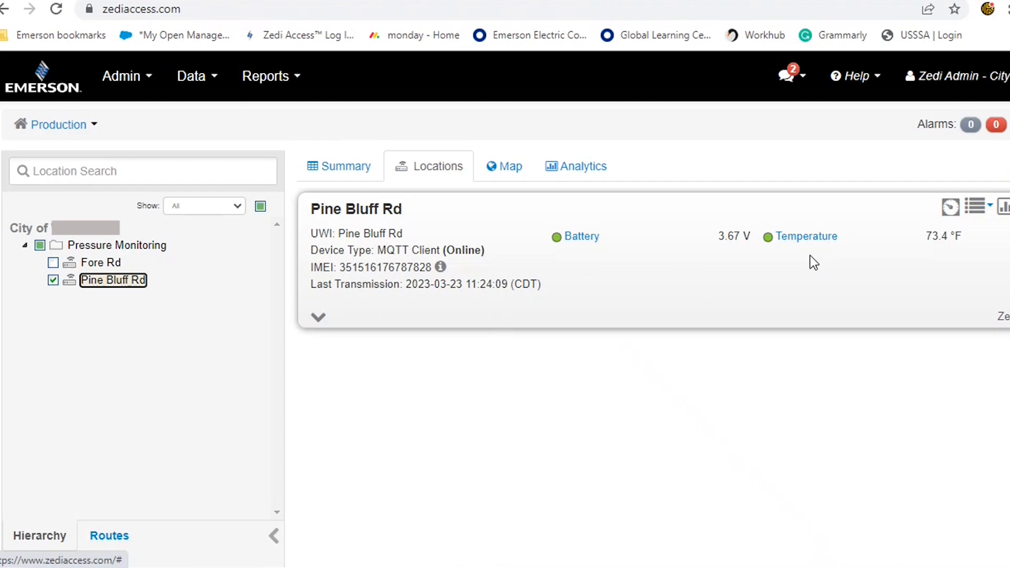
click(951, 208)
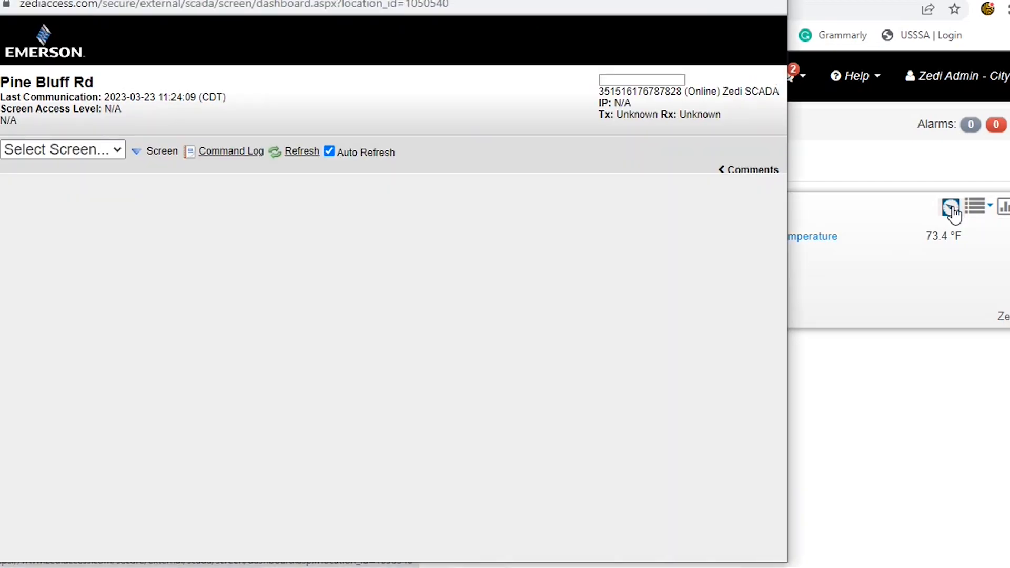
Associate the Ranger - Single screen with Pine Bluff Rd, make it the default, and save
click(116, 152)
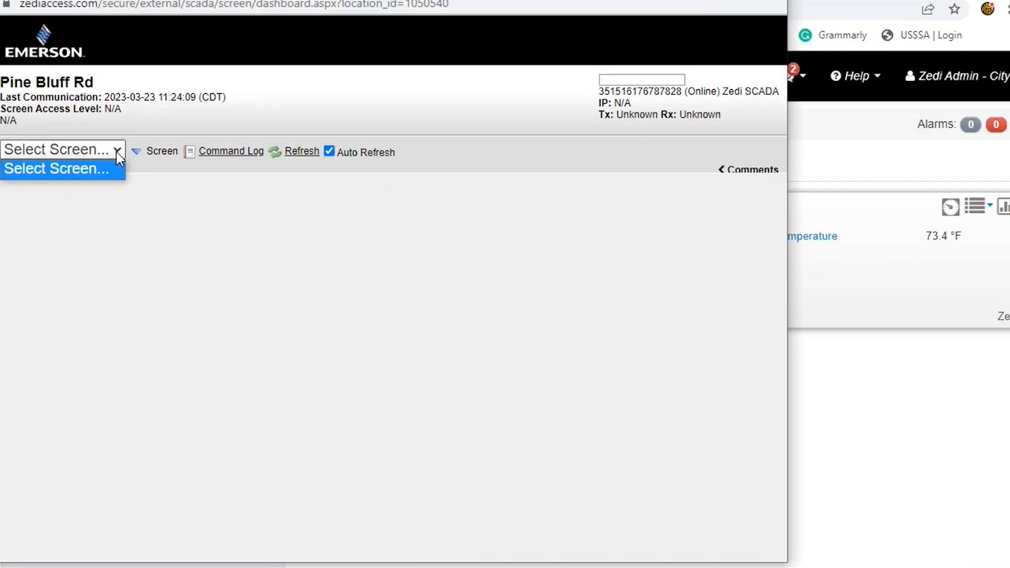
click(143, 154)
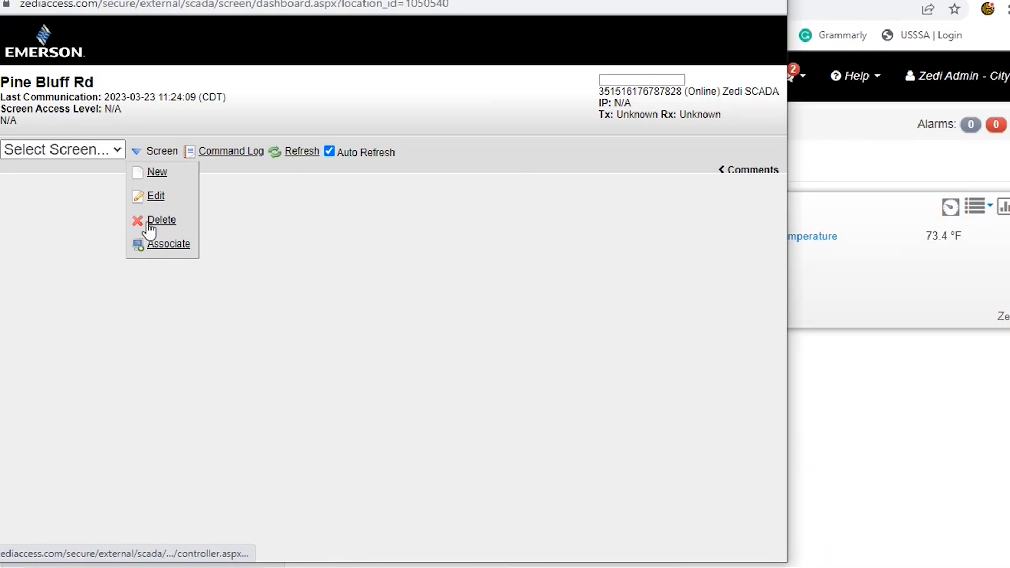
click(153, 247)
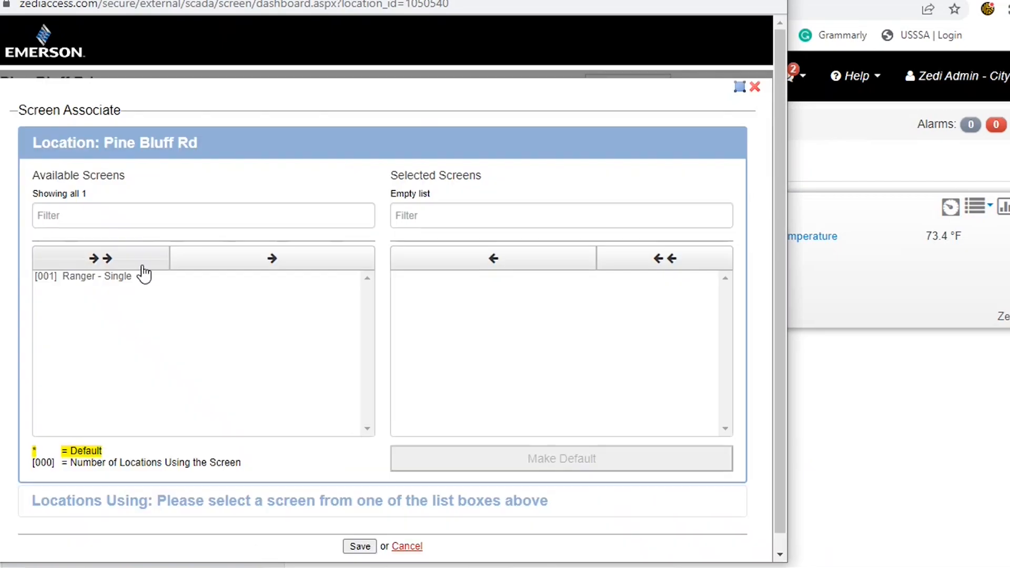
click(121, 279)
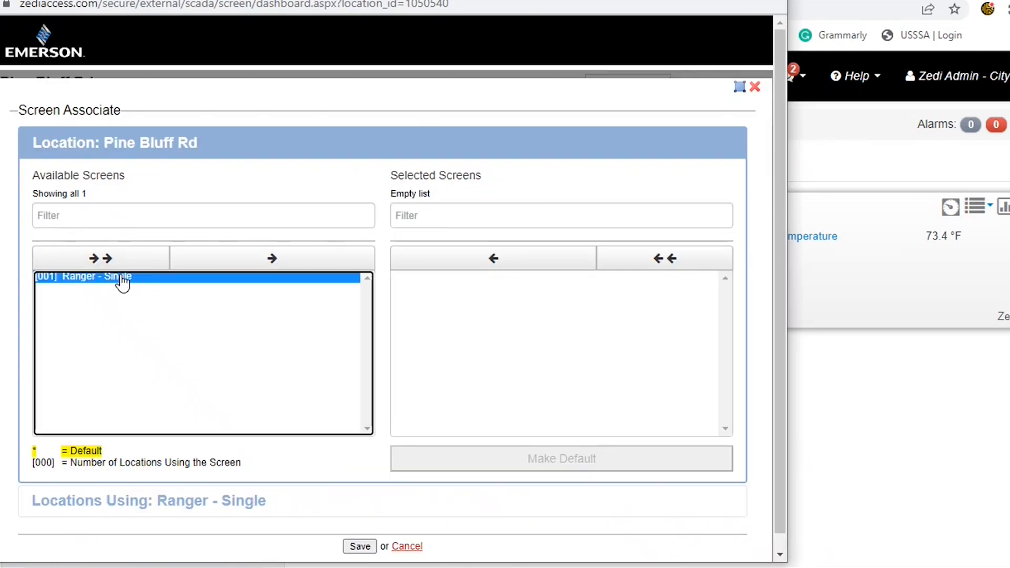
click(262, 266)
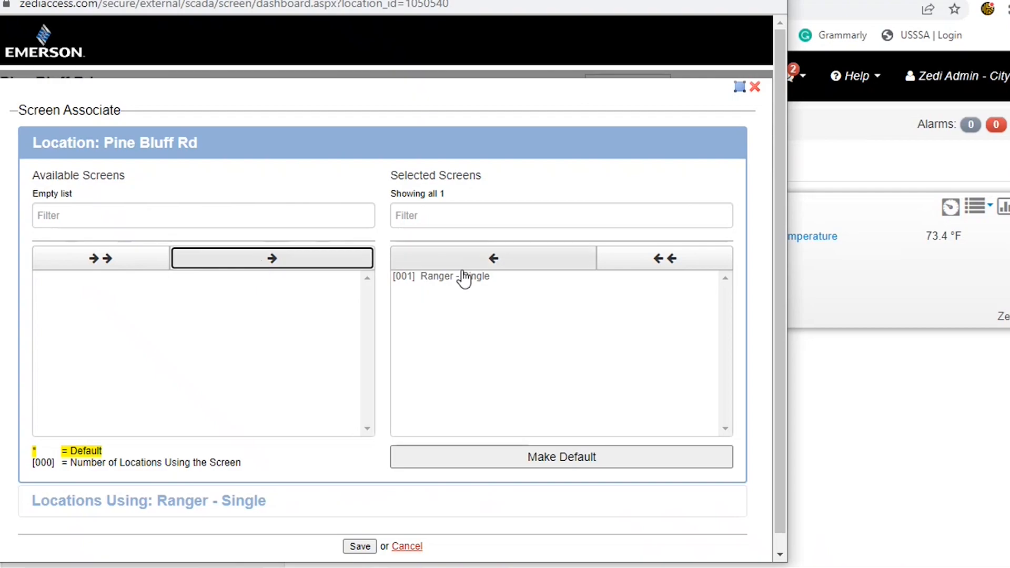
click(455, 278)
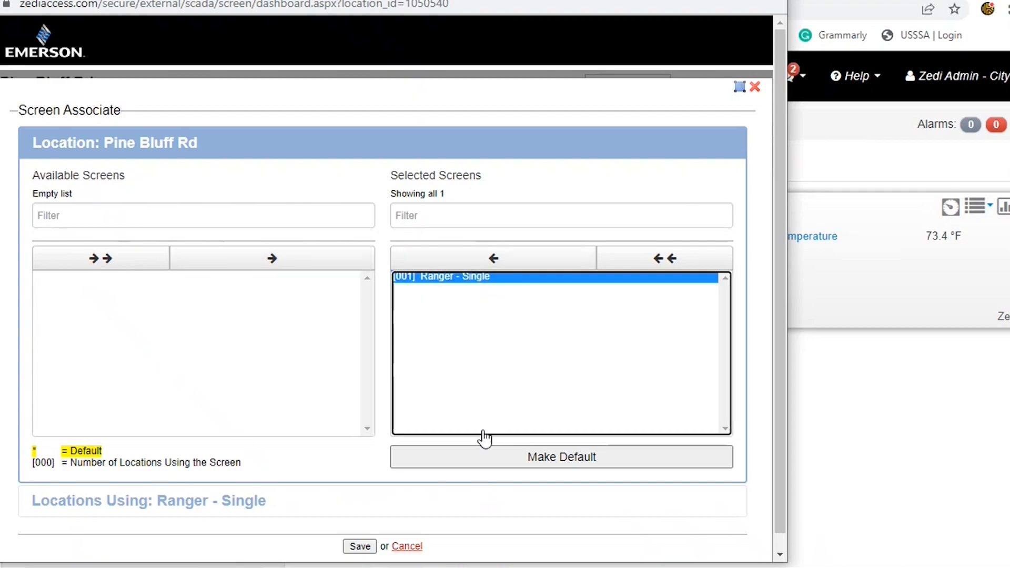
click(484, 465)
click(360, 546)
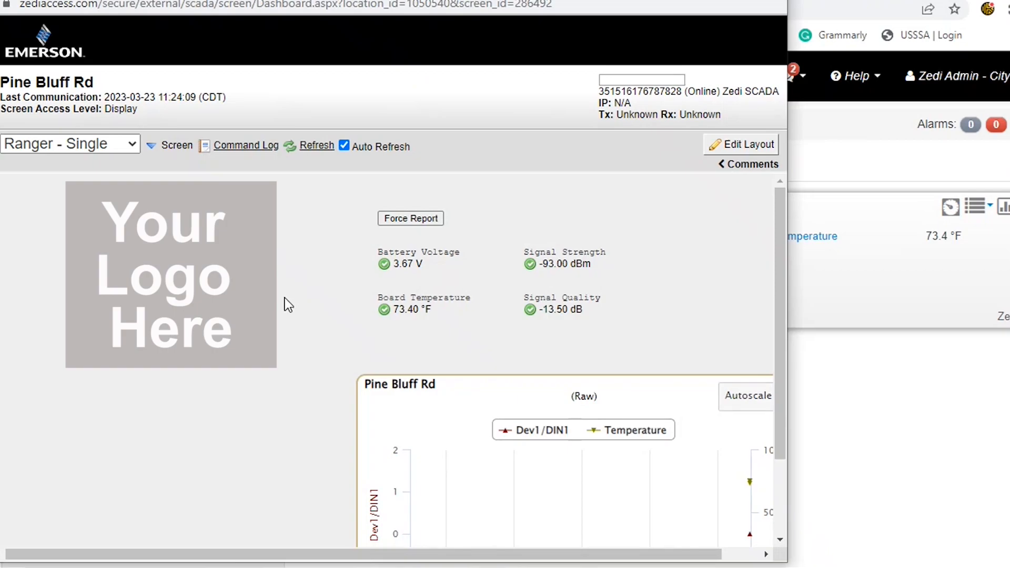
Open Configure Location for Pine Bluff Rd and review its sensor list
click(985, 289)
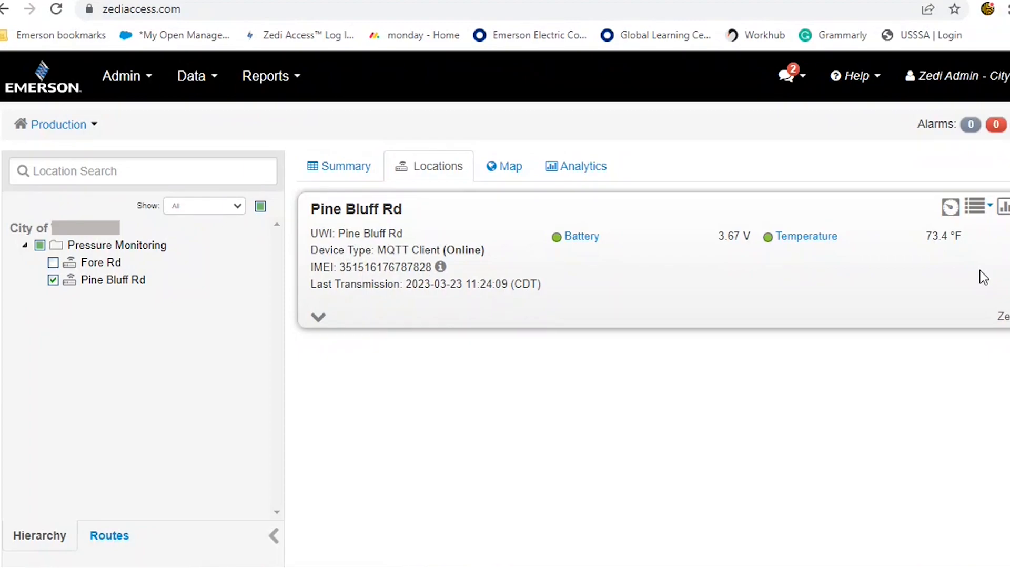
click(318, 316)
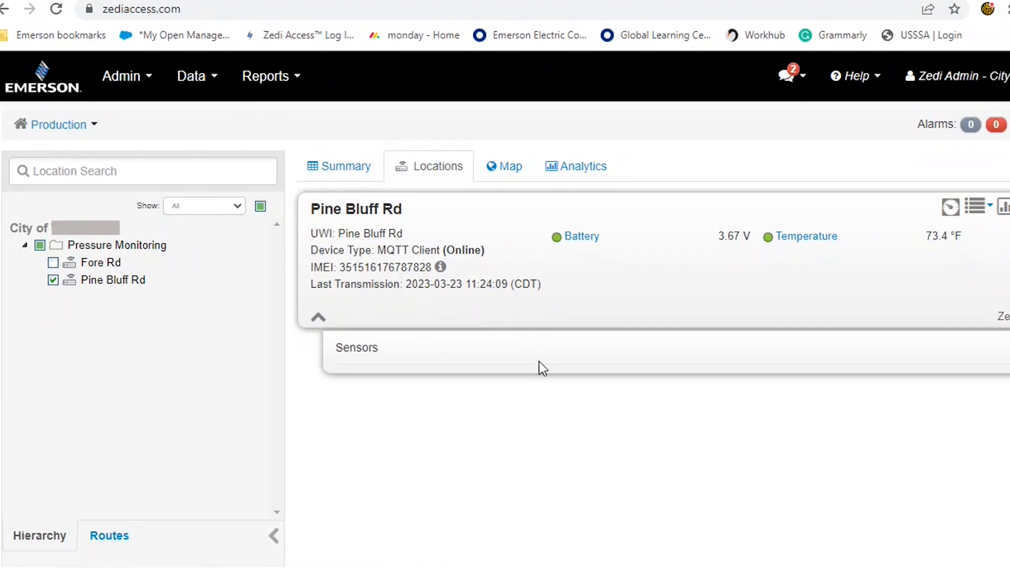
click(978, 210)
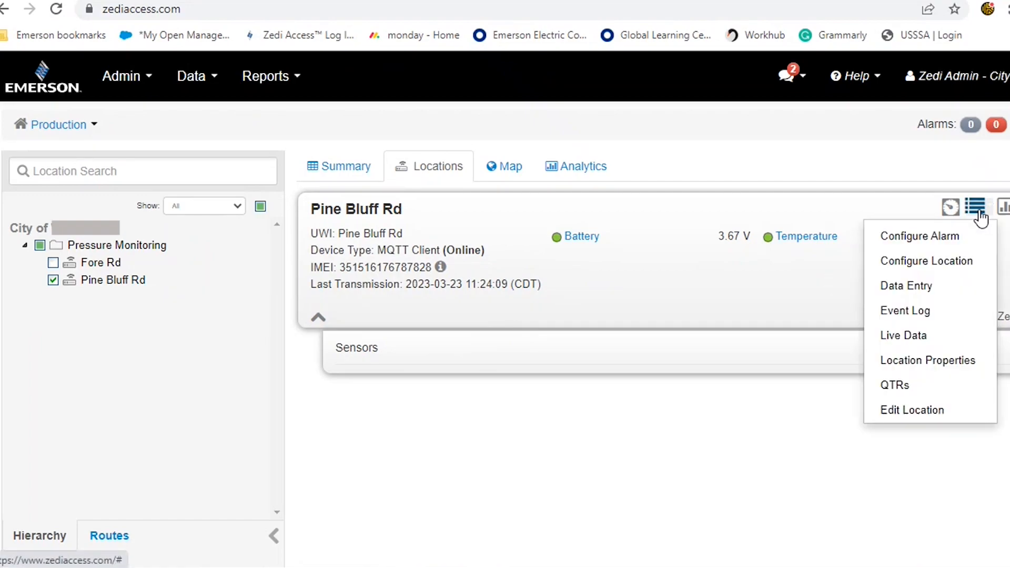
click(967, 263)
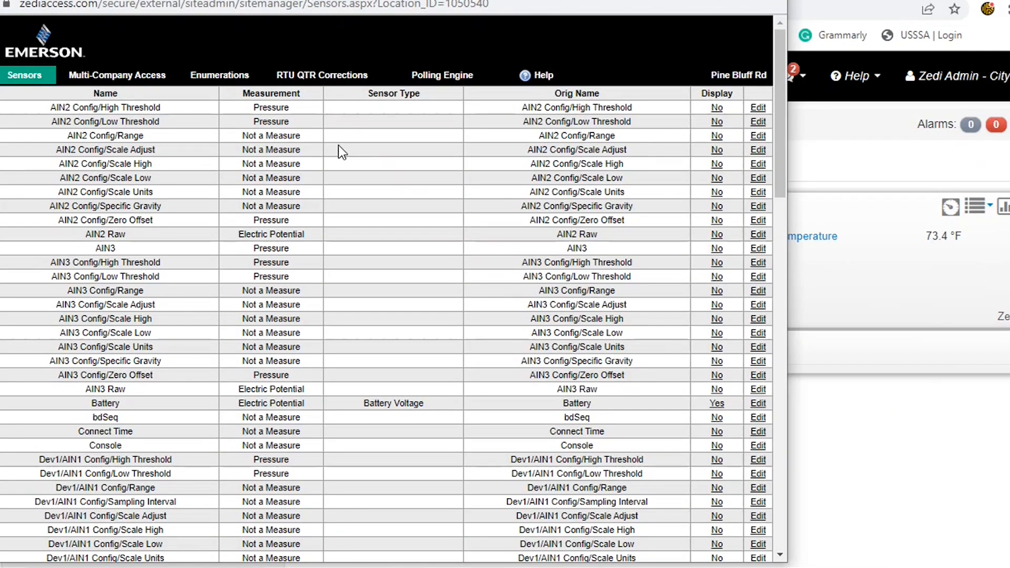
scroll(685, 293, down, 5)
scroll(687, 263, down, 1)
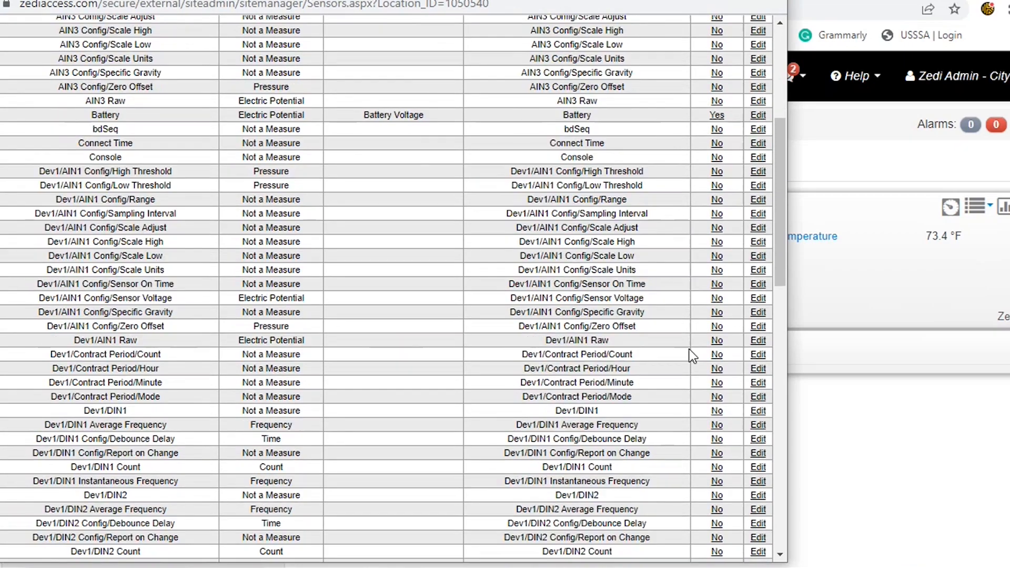
scroll(692, 355, down, 15)
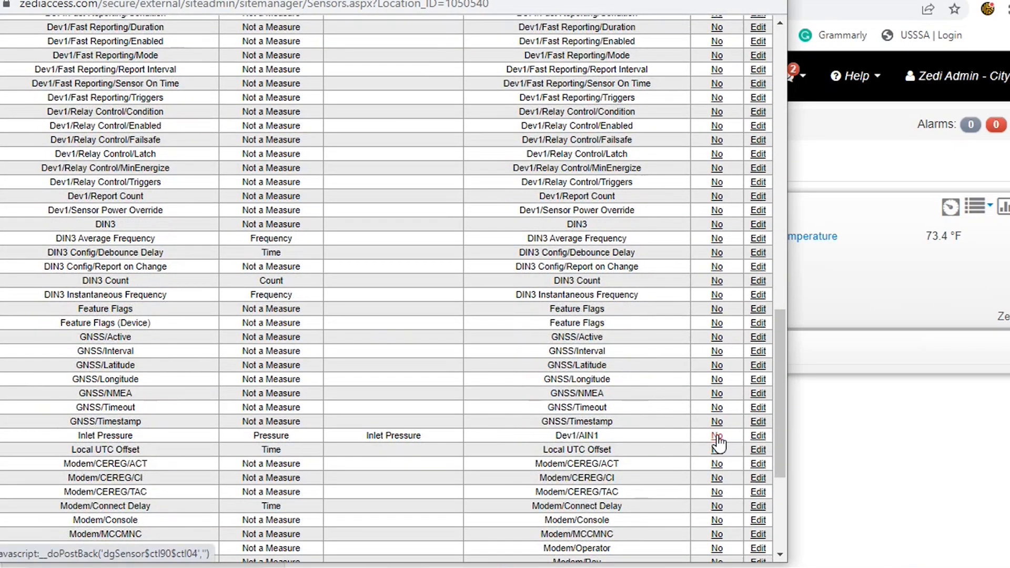
Turn on well site display for the Inlet Pressure and Outlet Pressure sensors
click(716, 437)
scroll(717, 443, down, 3)
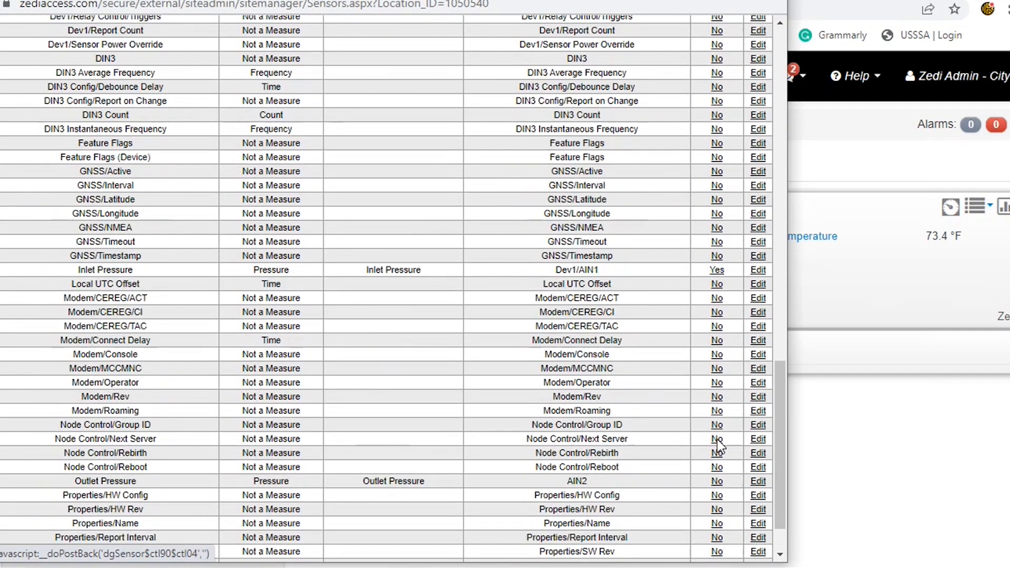
click(717, 481)
Enable server alarms on the Inlet Pressure and Outlet Pressure sensors, saving each sensor's settings
click(757, 271)
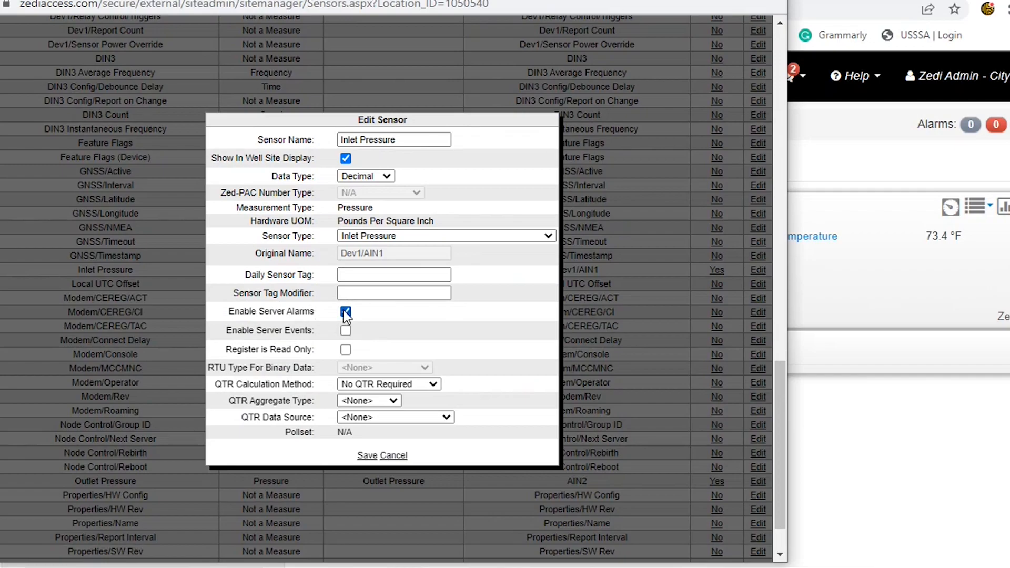
click(368, 455)
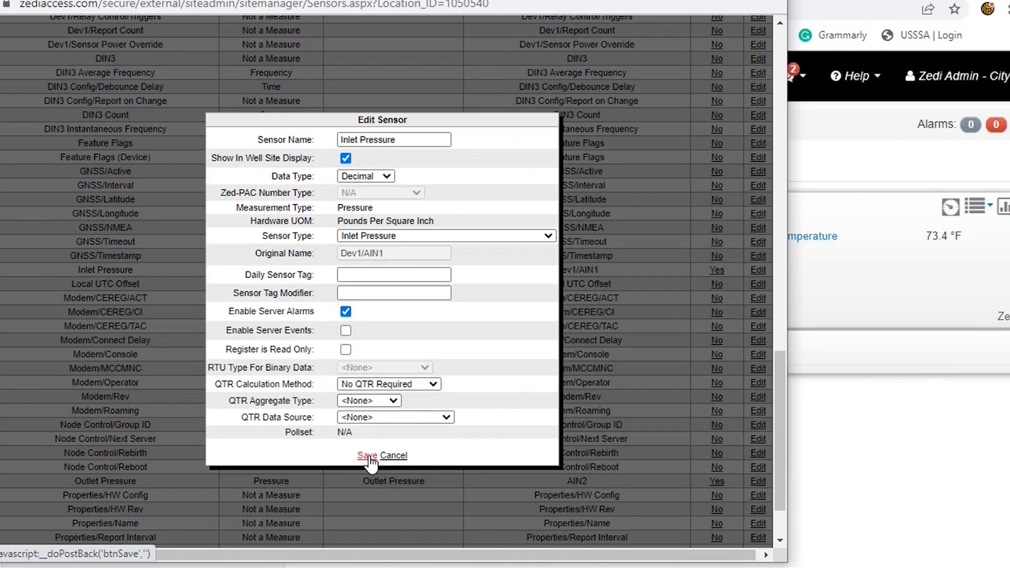
click(368, 455)
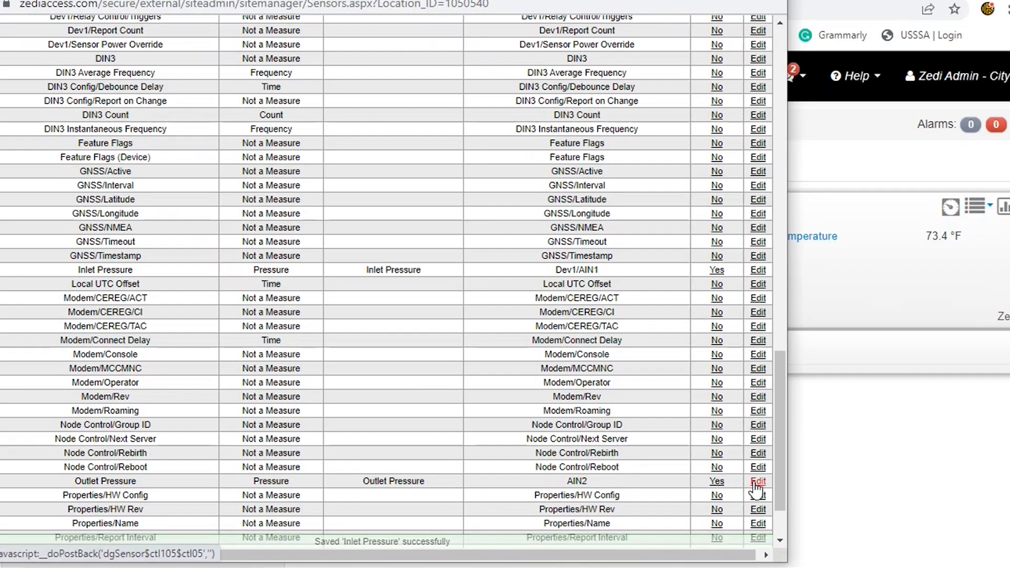
click(754, 482)
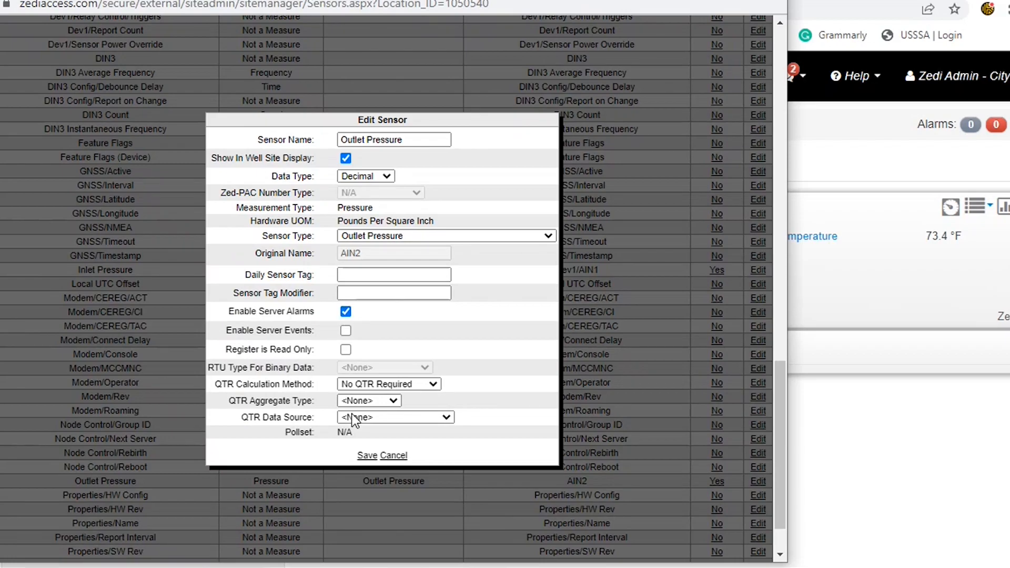
click(366, 455)
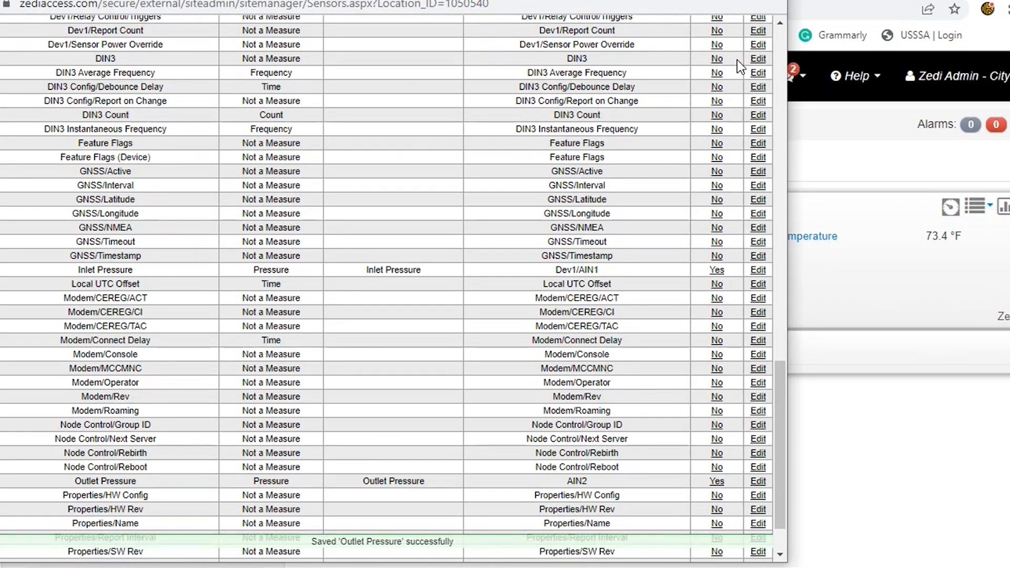
Close the sensor configuration page and refresh the Pine Bluff Rd dashboard readings
key(ctrl+w)
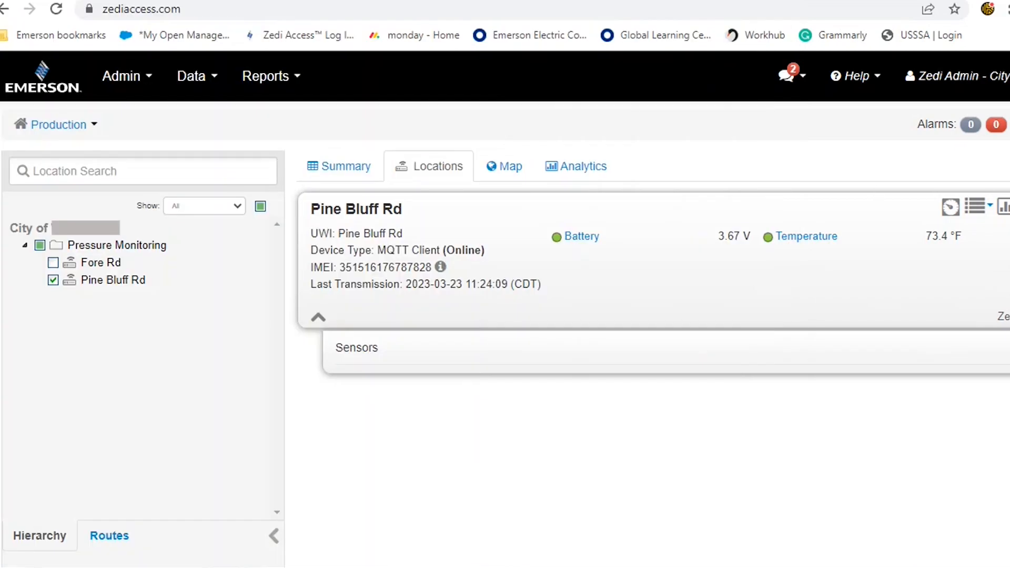
click(950, 207)
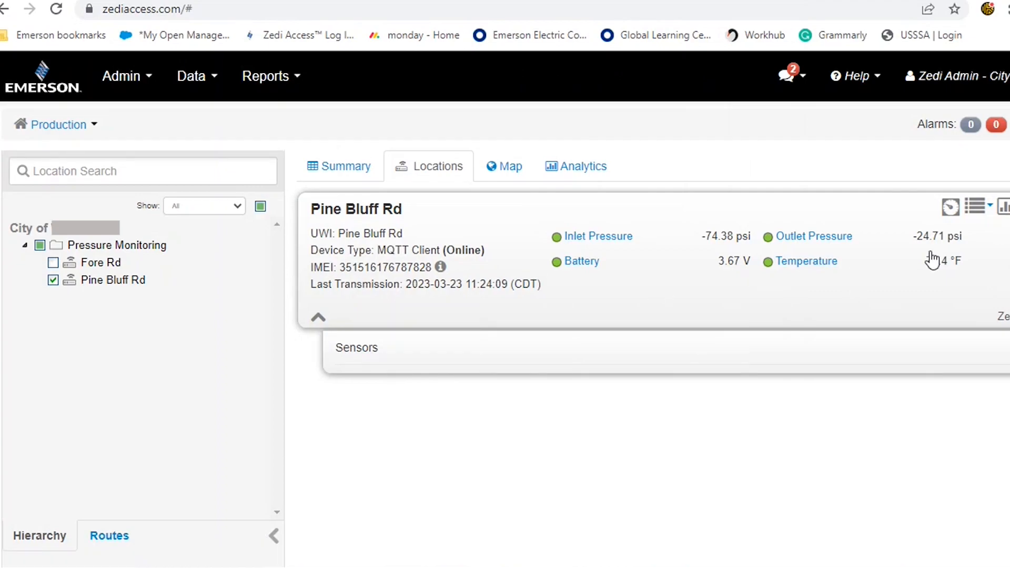
Open the alarm configuration for Pine Bluff Rd and open the Inlet Pressure alarm settings
click(975, 206)
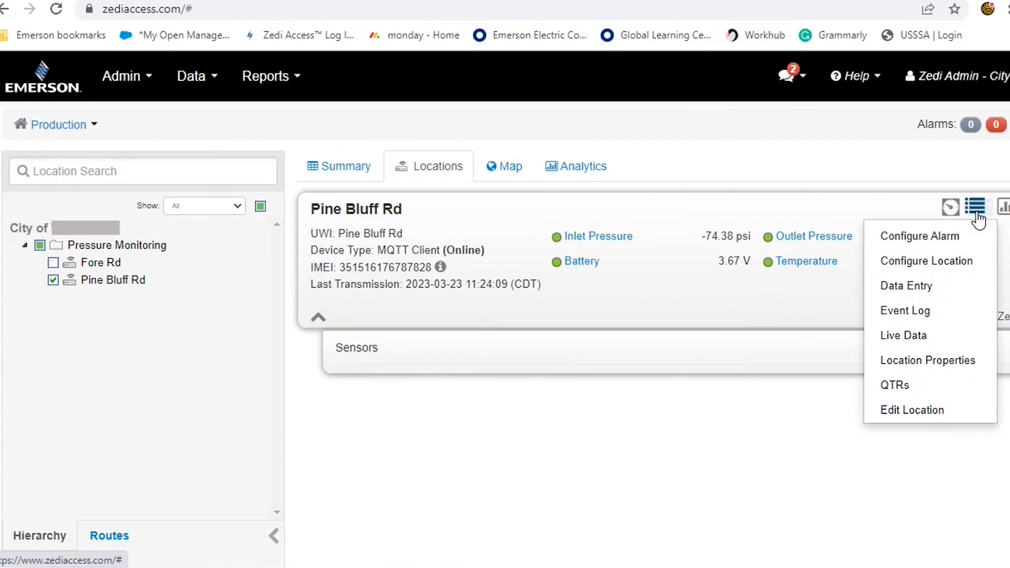
click(966, 245)
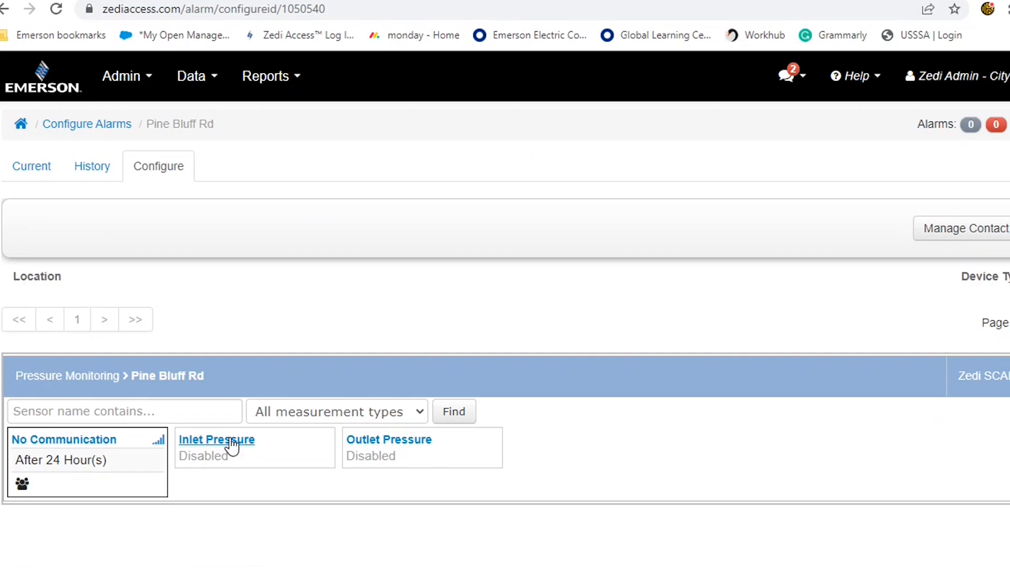
click(240, 447)
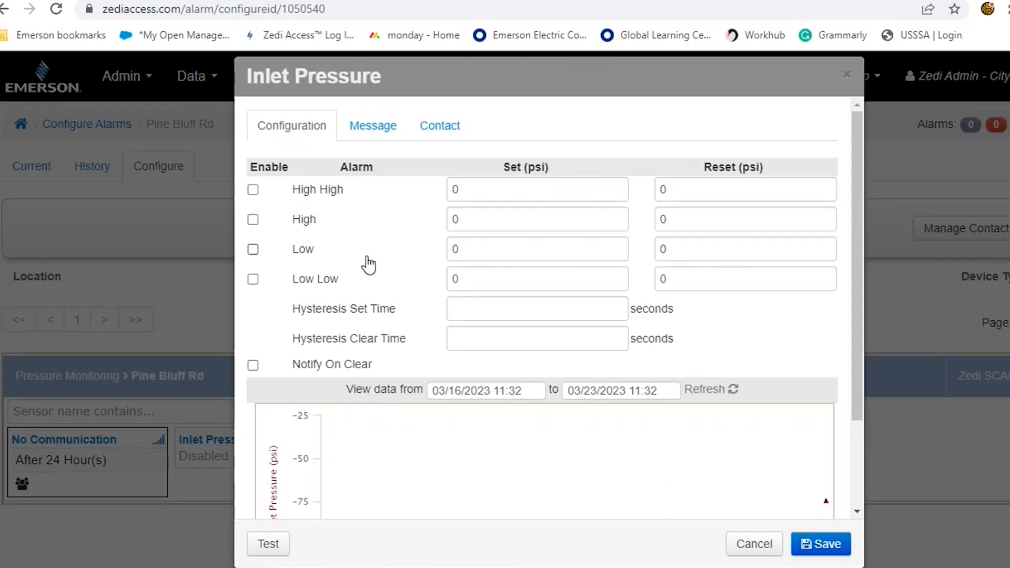
Review the Inlet Pressure alarm's threshold options and contact settings, then close the dialog without saving
click(253, 249)
click(253, 221)
click(253, 249)
click(253, 220)
click(447, 130)
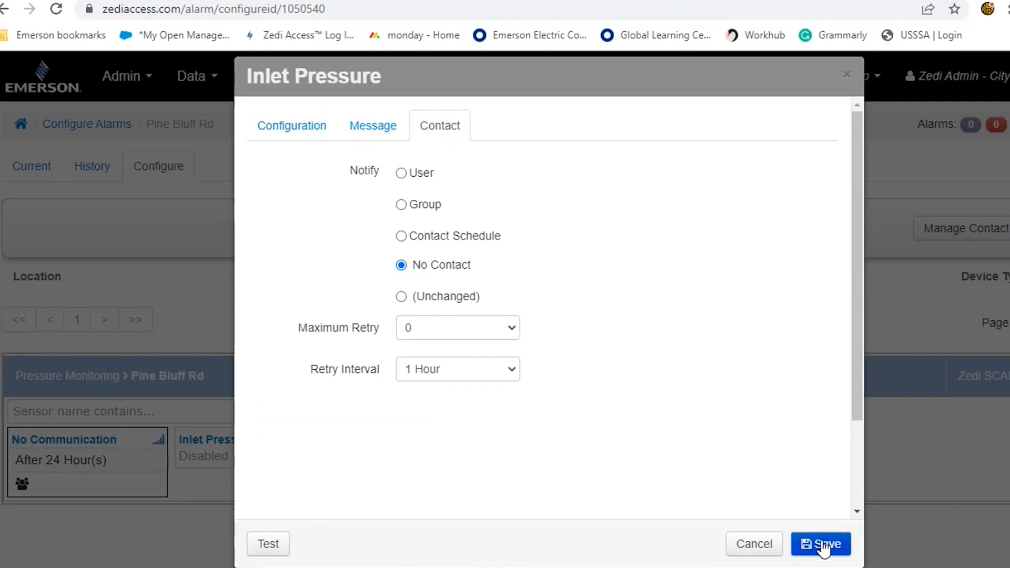
click(848, 77)
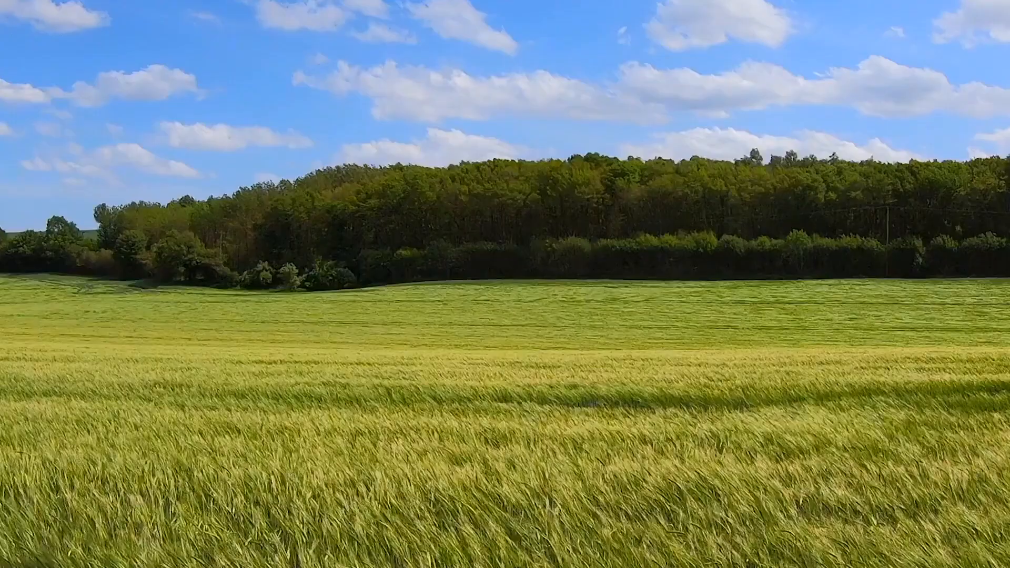